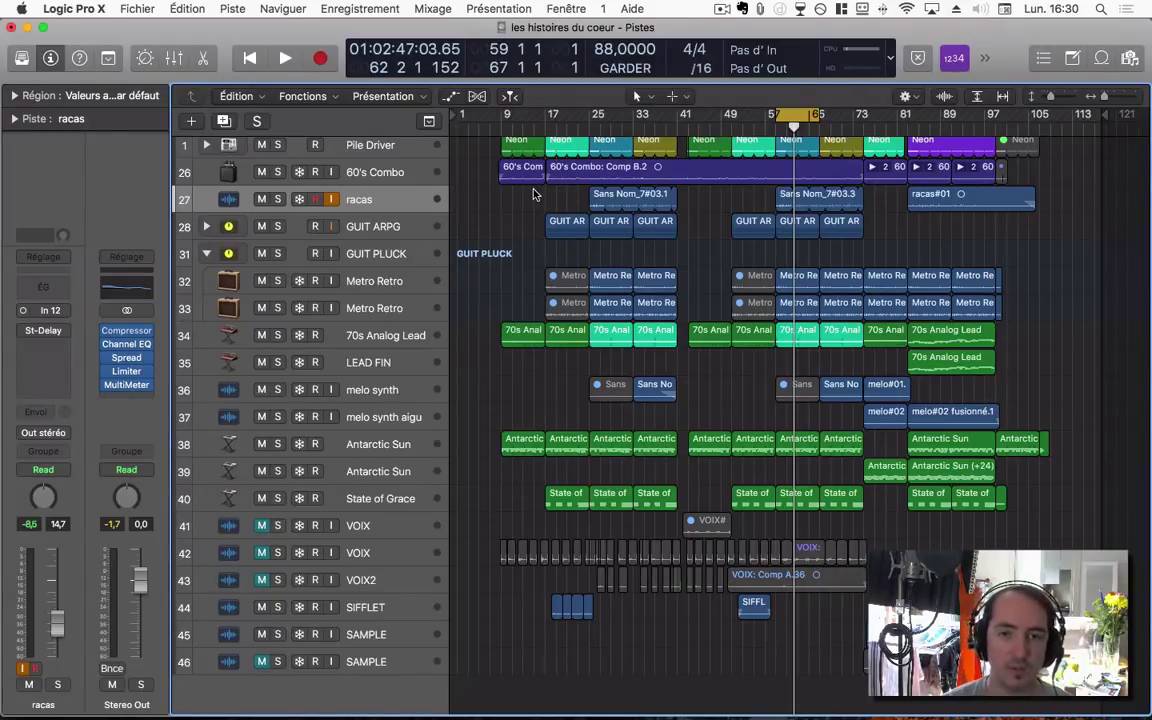
Play the looped section and switch the Stereo Delay on the racas track on and off for comparison, leaving it enabled
{"action": "key", "text": "space"}
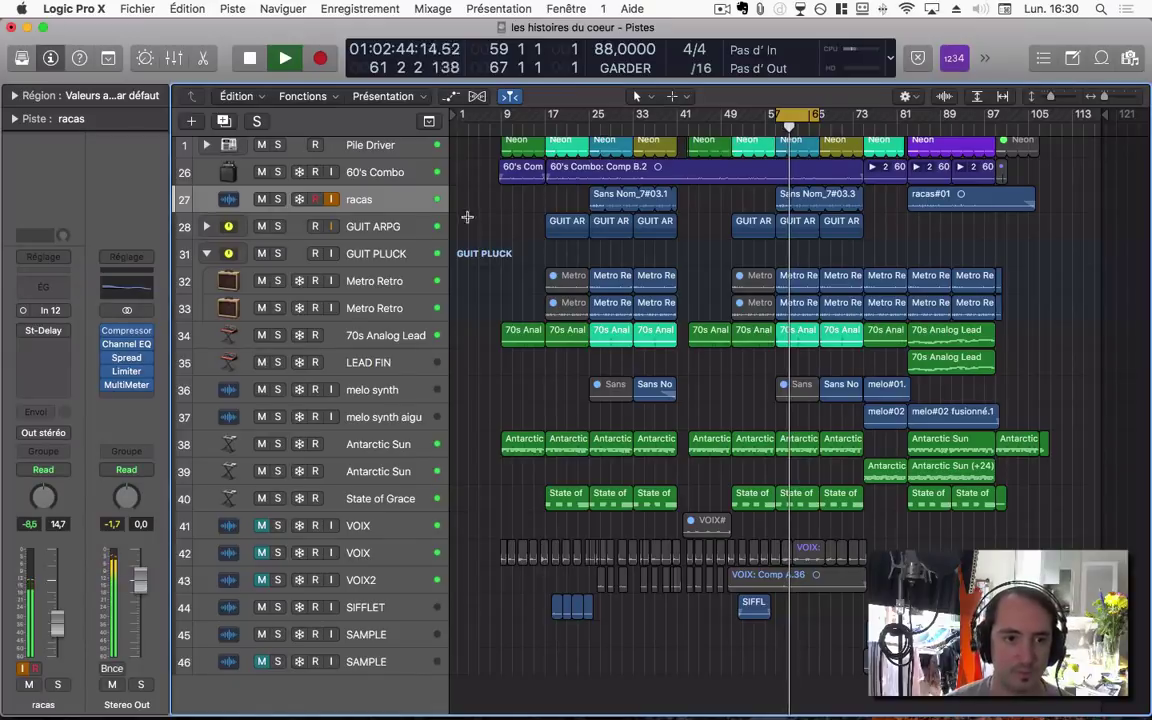
{"action": "mouse_move", "coordinate": [27, 333]}
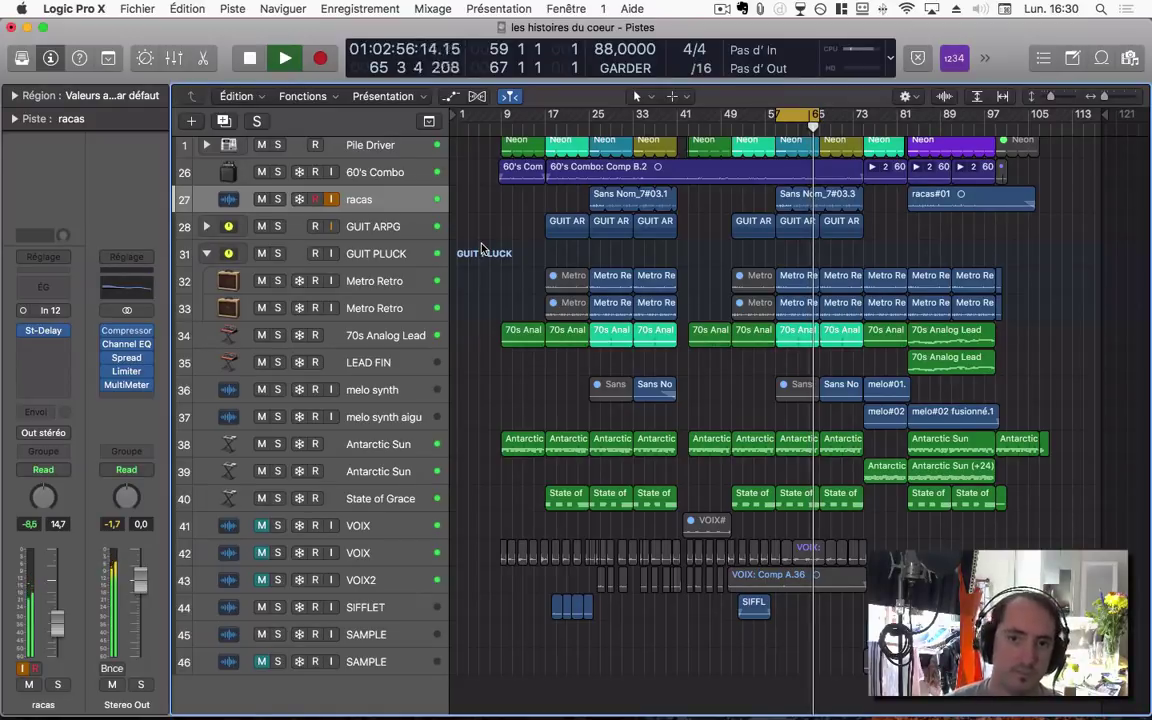
{"action": "left_click", "coordinate": [25, 332]}
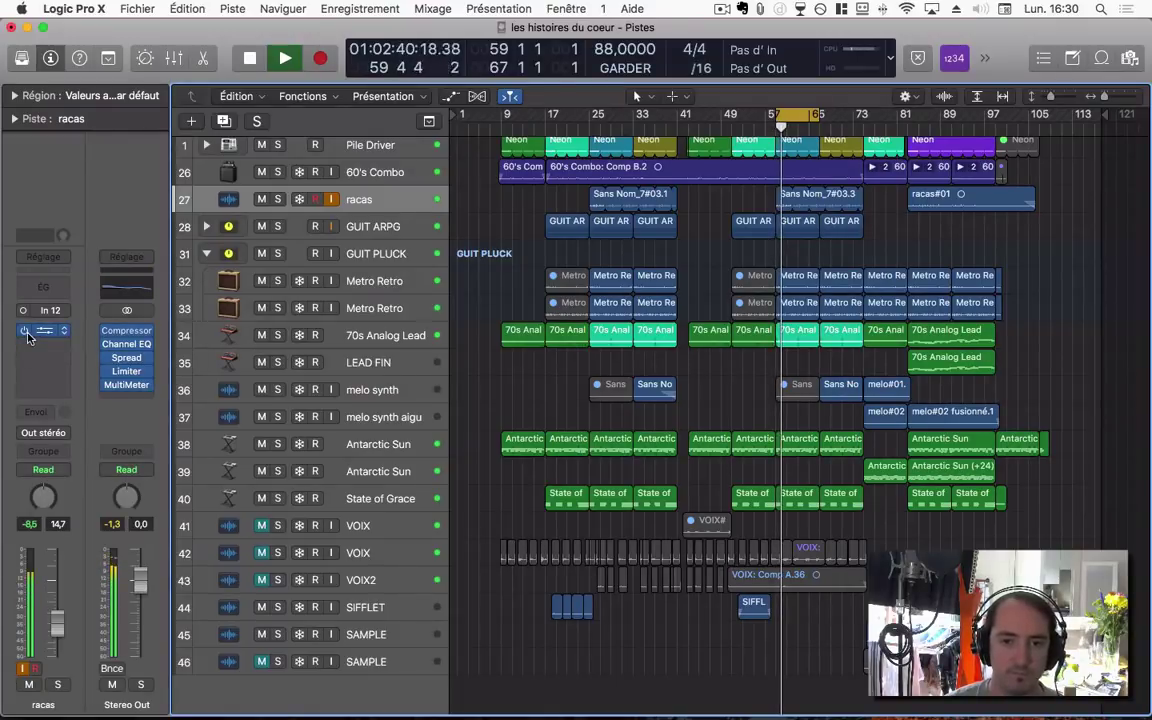
{"action": "left_click", "coordinate": [25, 332]}
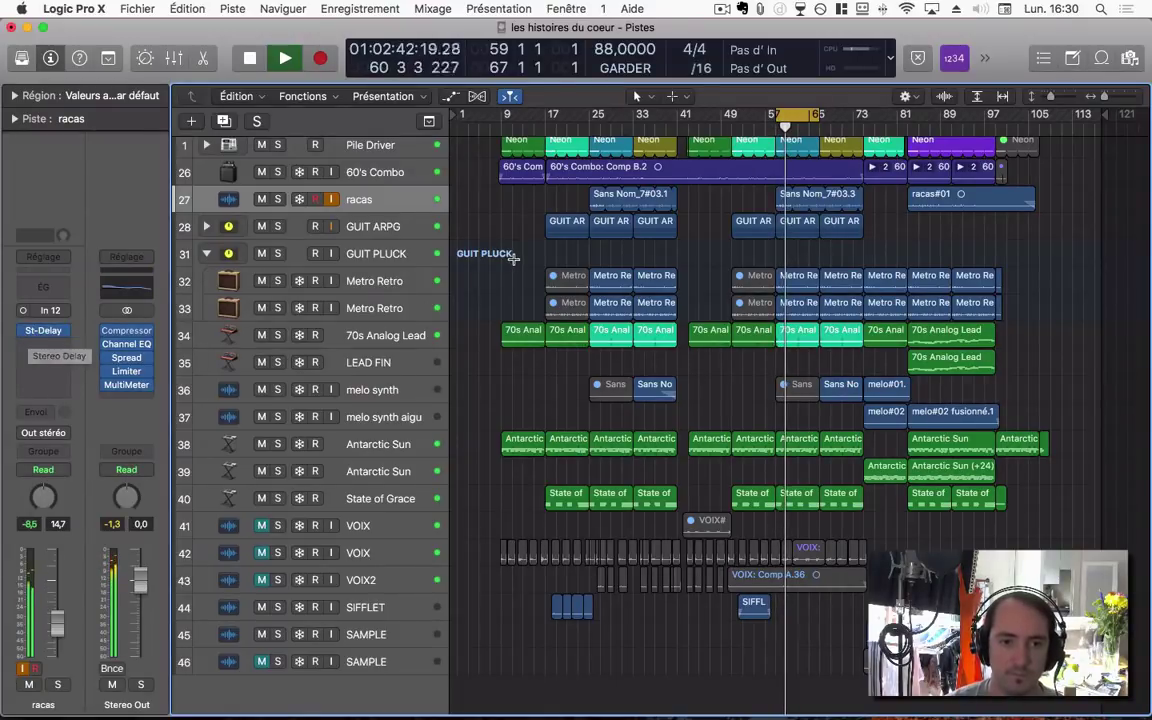
{"action": "key", "text": "space"}
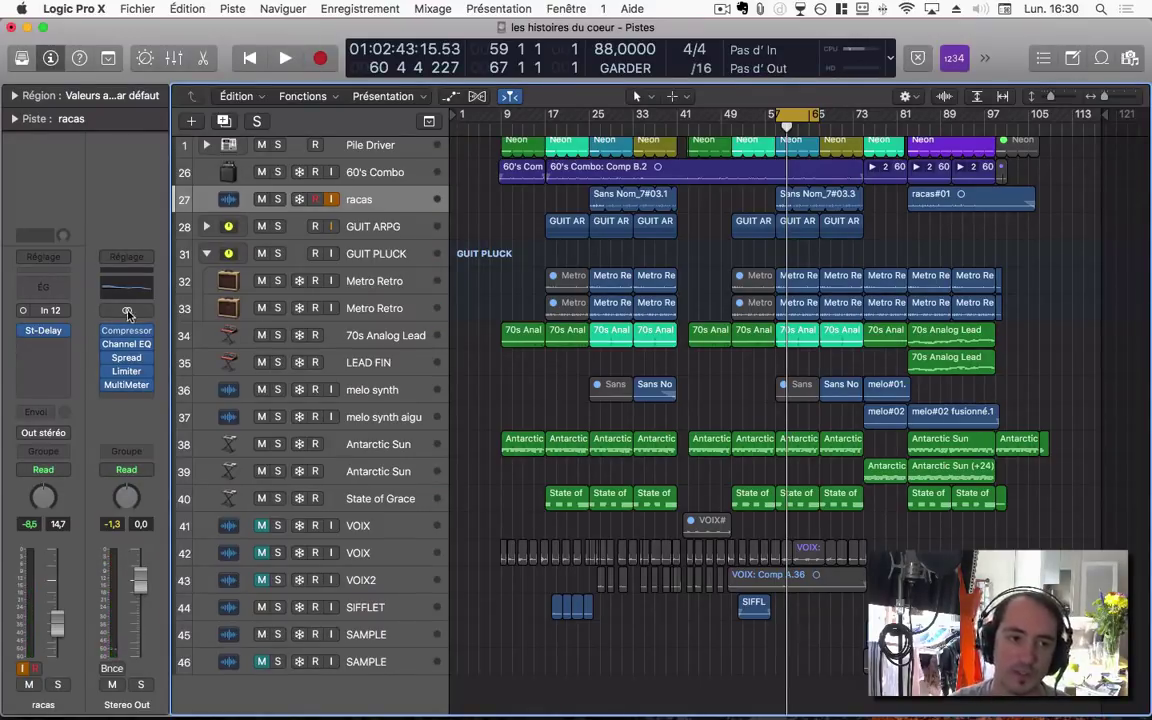
Open the Stereo Delay settings of the racas track and move the plug-in window below the track's row
{"action": "left_click", "coordinate": [44, 335]}
{"action": "left_click_drag", "start_coordinate": [571, 177], "coordinate": [613, 103]}
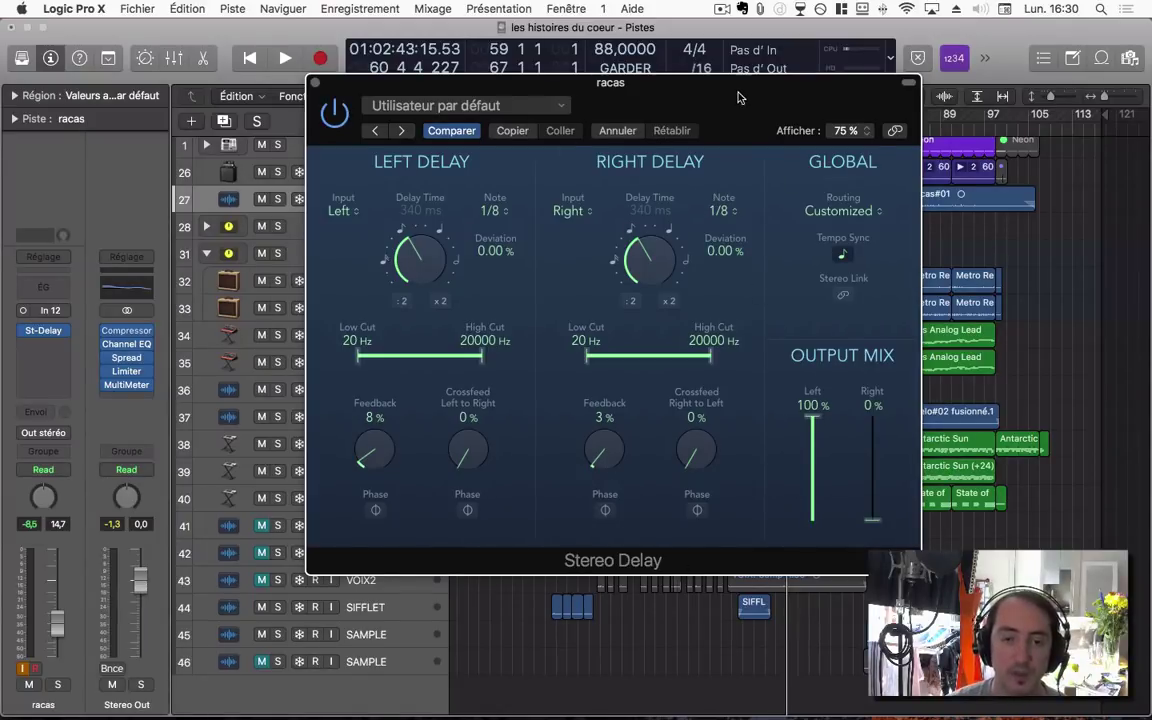
{"action": "left_click_drag", "start_coordinate": [667, 88], "coordinate": [730, 130]}
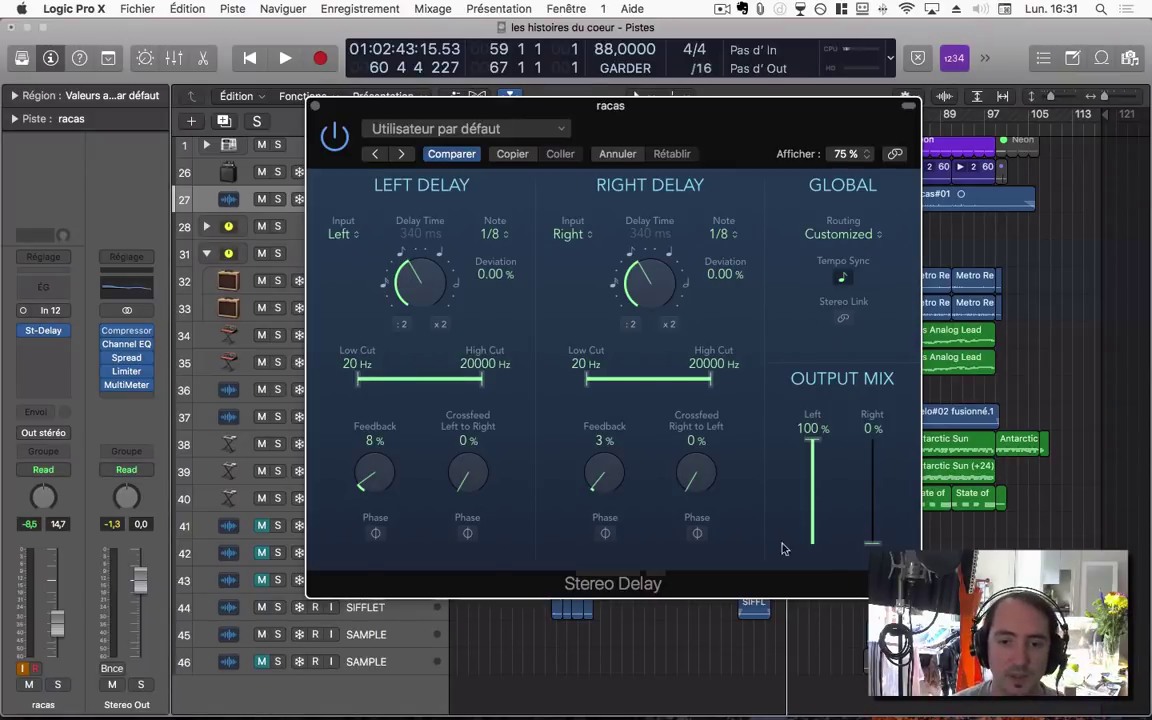
{"action": "mouse_move", "coordinate": [873, 543]}
{"action": "left_mouse_down"}
{"action": "mouse_move", "coordinate": [873, 498]}
{"action": "mouse_move", "coordinate": [873, 545]}
{"action": "left_mouse_up"}
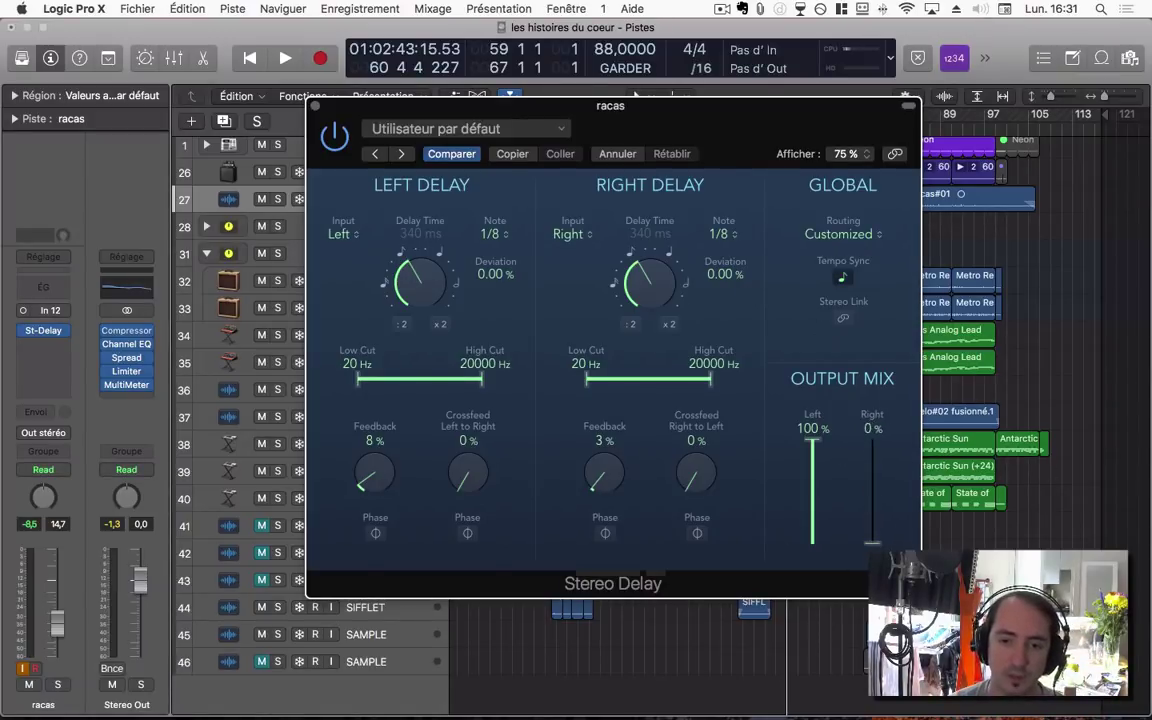
{"action": "mouse_move", "coordinate": [812, 437]}
{"action": "left_mouse_down"}
{"action": "mouse_move", "coordinate": [823, 515]}
{"action": "mouse_move", "coordinate": [812, 437]}
{"action": "left_mouse_up"}
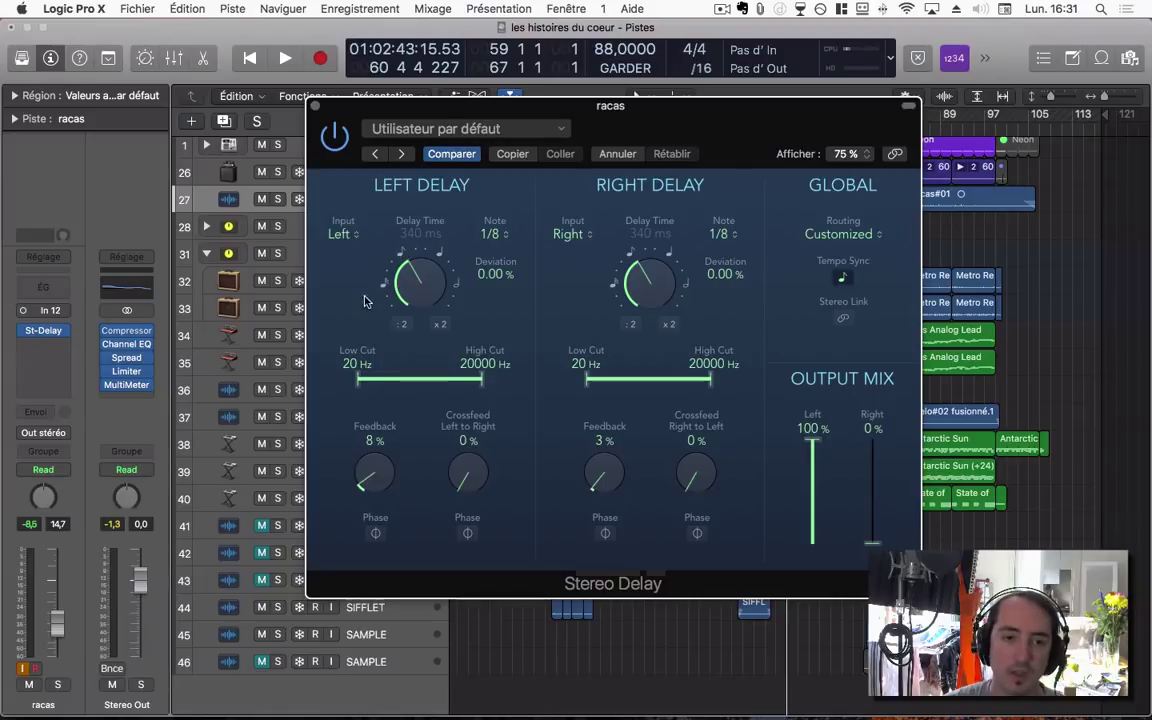
{"action": "left_click_drag", "start_coordinate": [591, 125], "coordinate": [626, 169]}
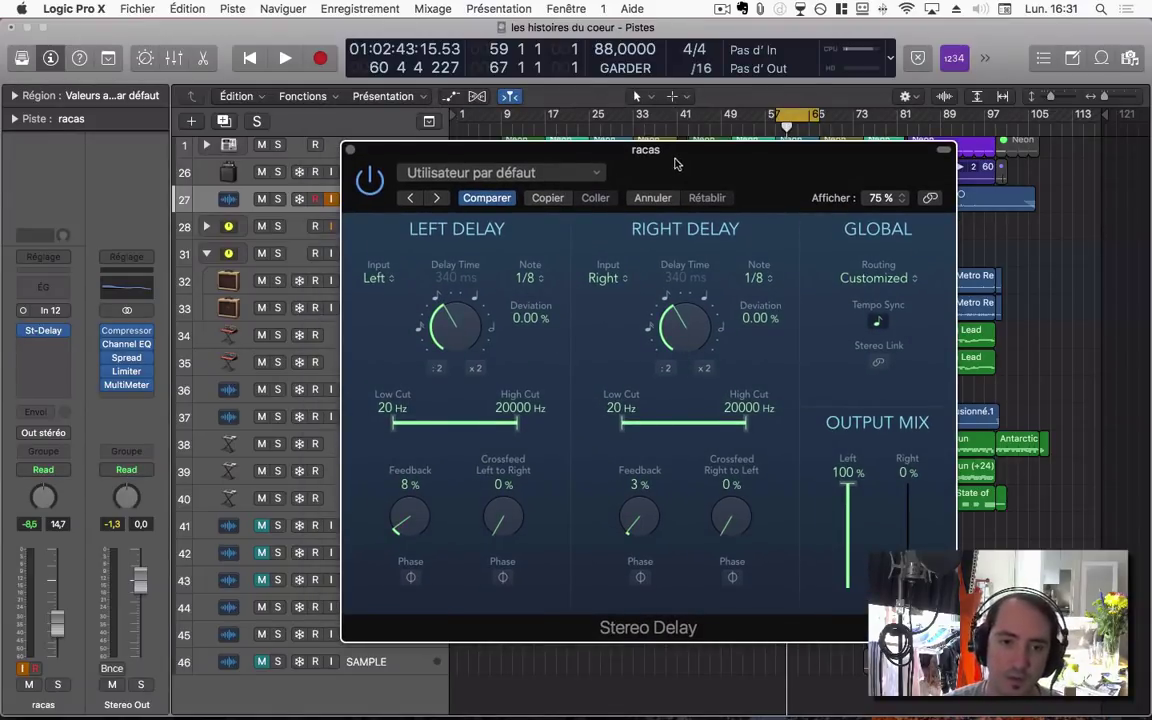
{"action": "left_click_drag", "start_coordinate": [740, 184], "coordinate": [775, 246]}
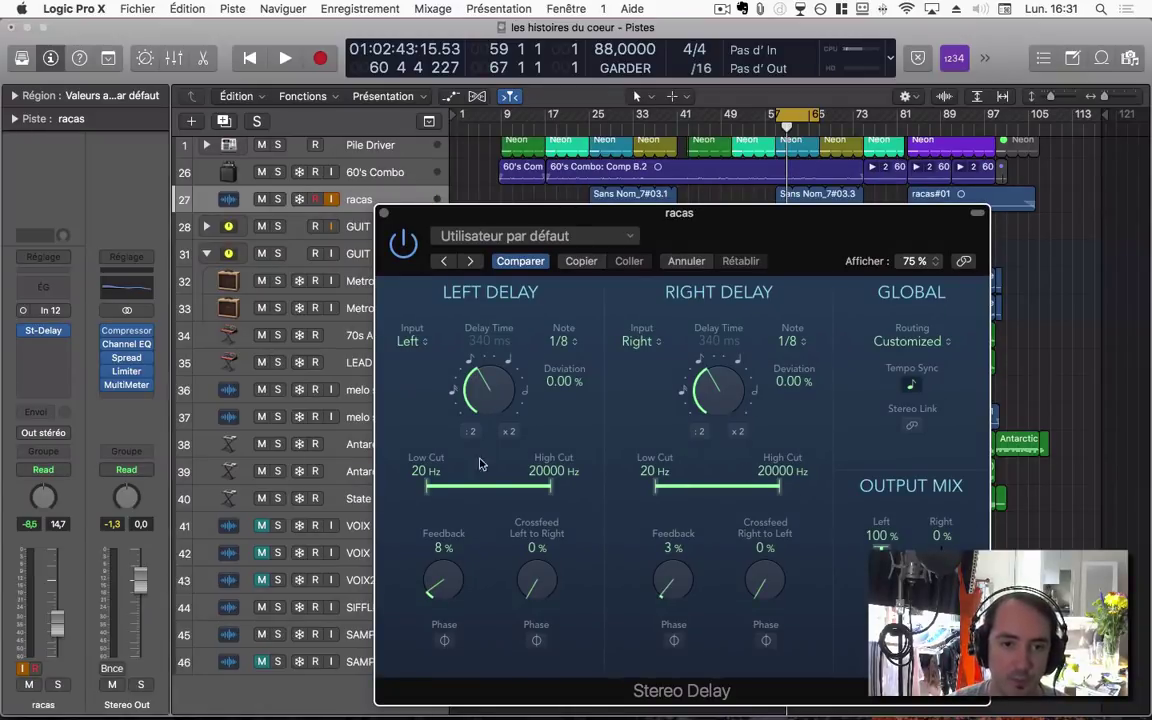
Set the left delay's note value to 1/16 and play the section with the racas track soloed
{"action": "left_click", "coordinate": [455, 393]}
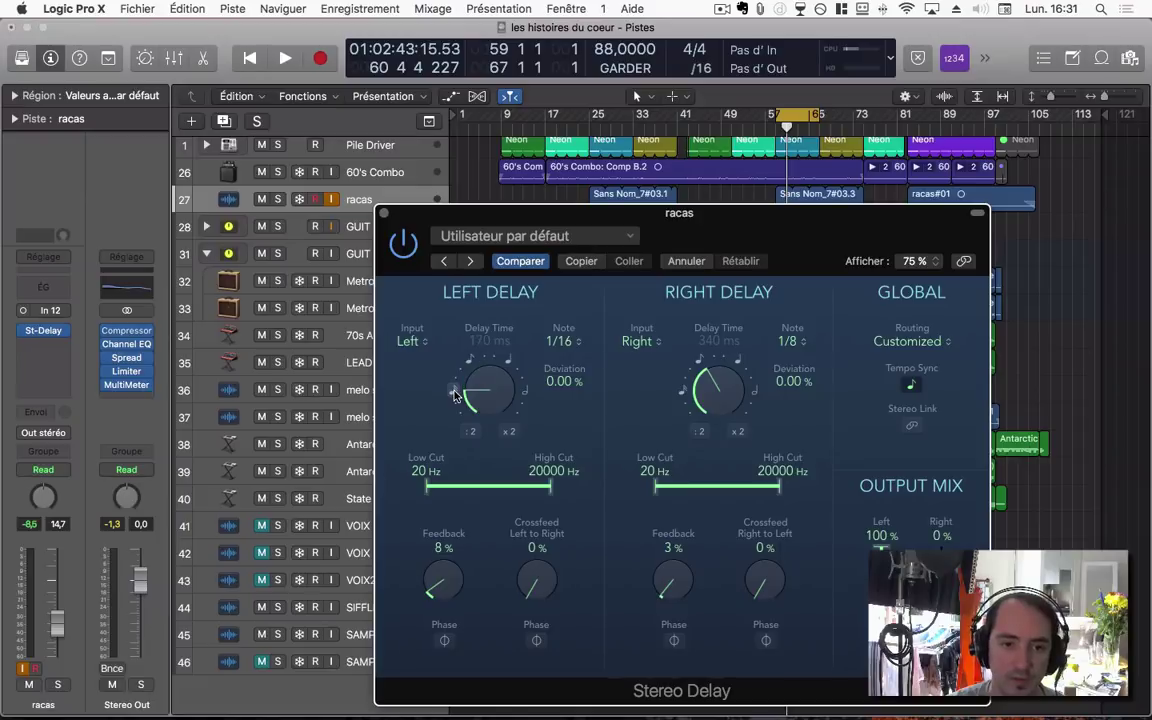
{"action": "left_click", "coordinate": [278, 198]}
{"action": "key", "text": "space"}
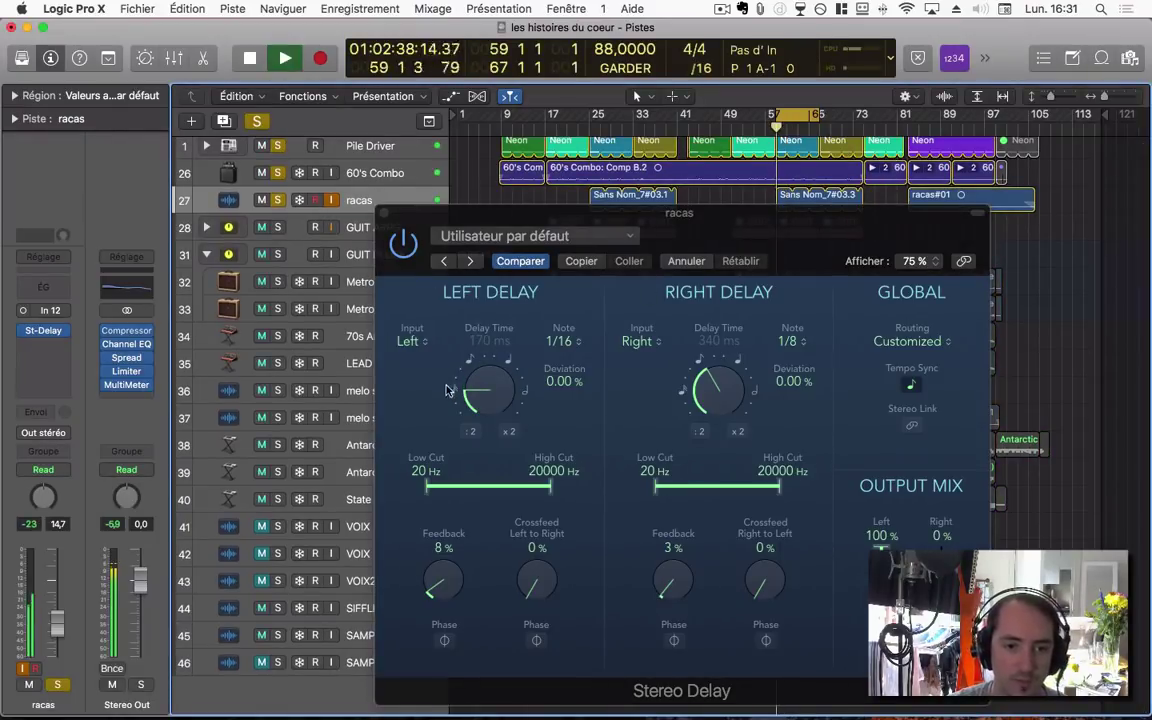
Try the left delay at 1/8 and 1/4 notes, and take the 60's Combo track out of solo
{"action": "left_click", "coordinate": [508, 358]}
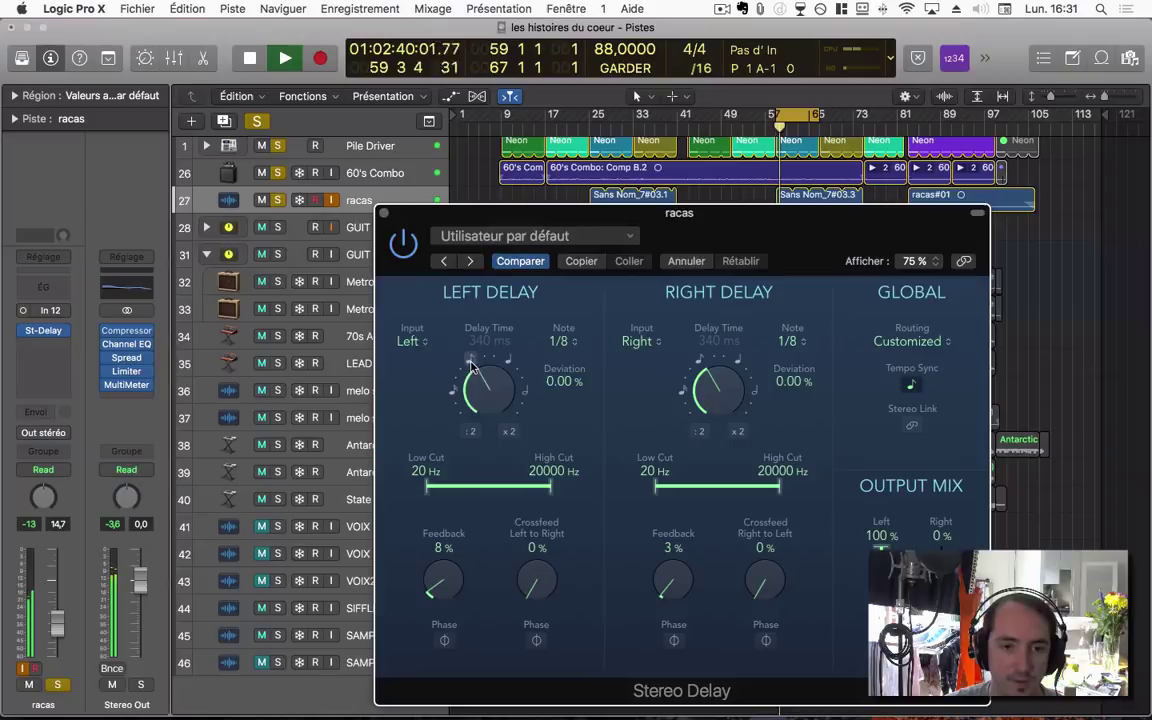
{"action": "left_click", "coordinate": [521, 364]}
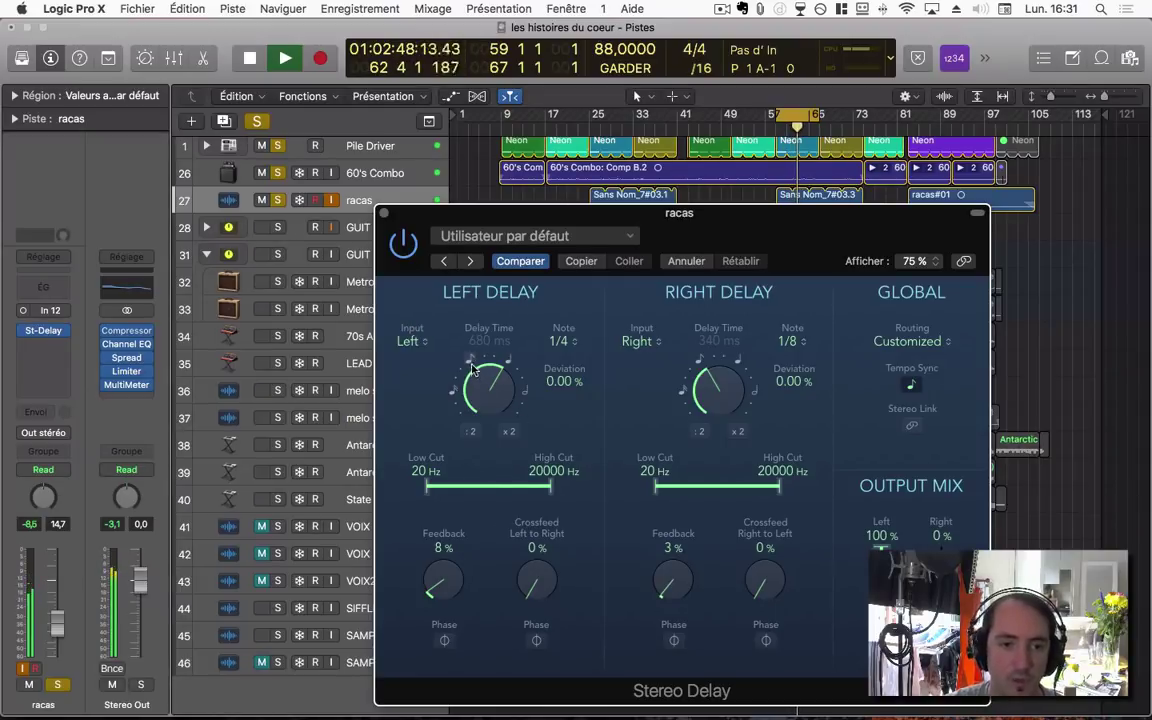
{"action": "left_click", "coordinate": [278, 172]}
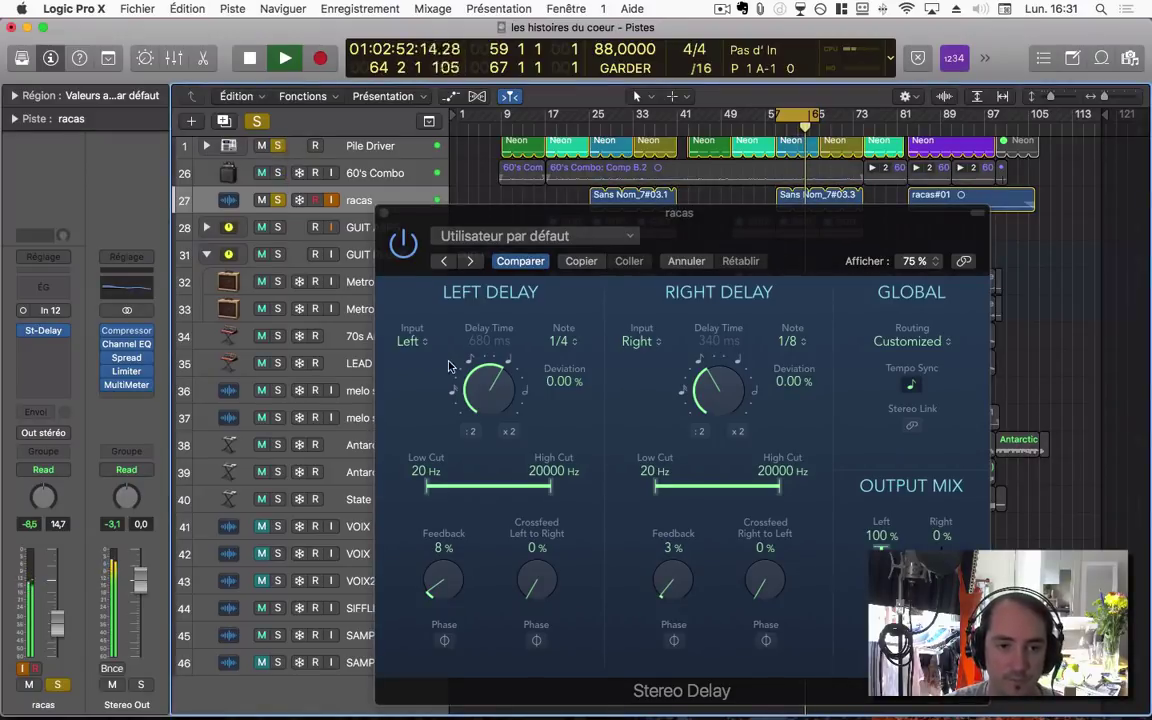
Audition the left delay at 1/8, 1/2 and 1/16 notes while the section plays
{"action": "left_click_drag", "start_coordinate": [472, 390], "coordinate": [470, 403]}
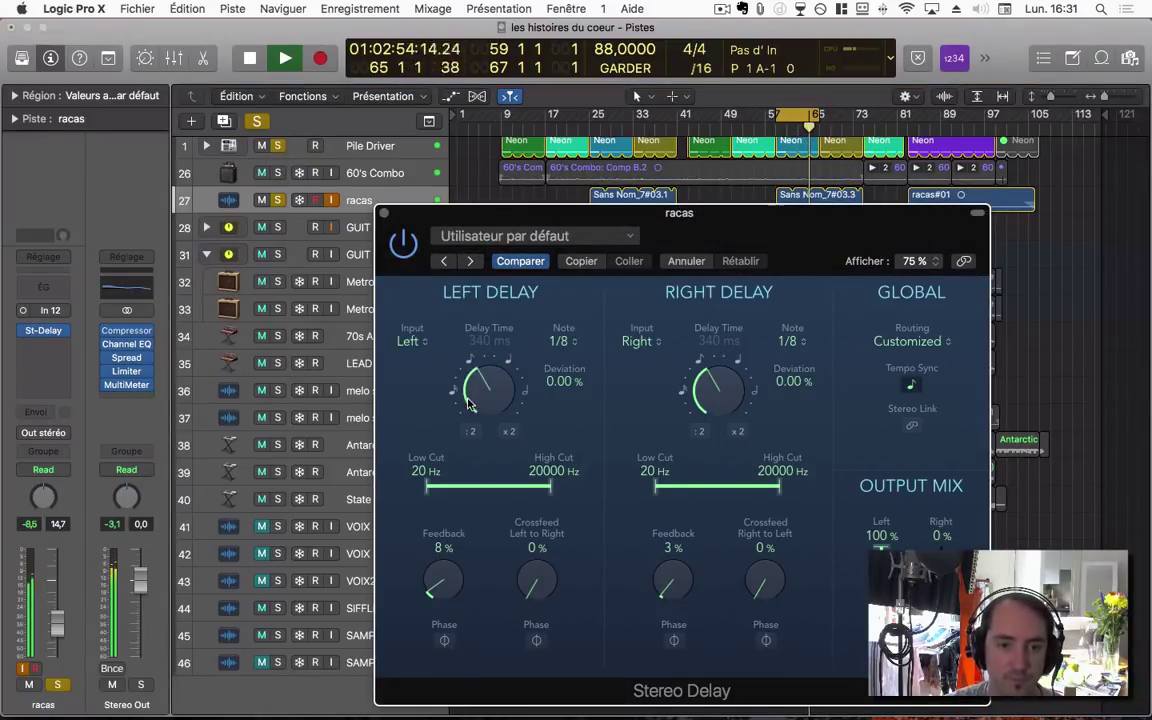
{"action": "left_click", "coordinate": [523, 396]}
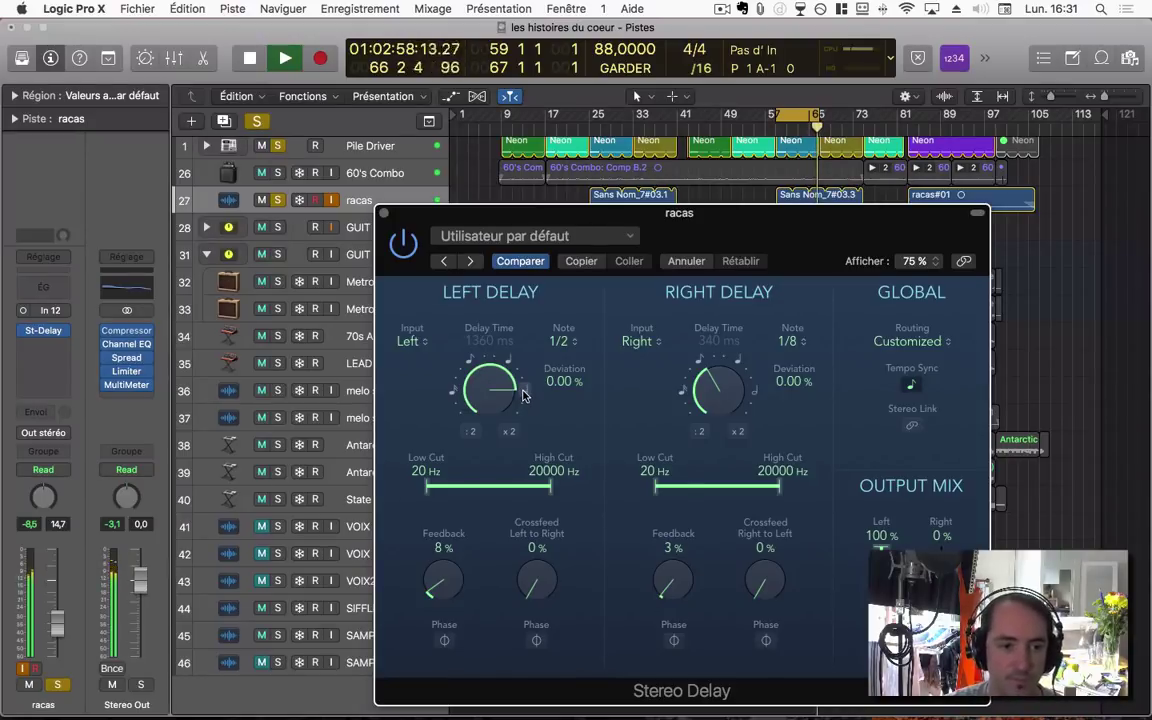
{"action": "left_click", "coordinate": [455, 391]}
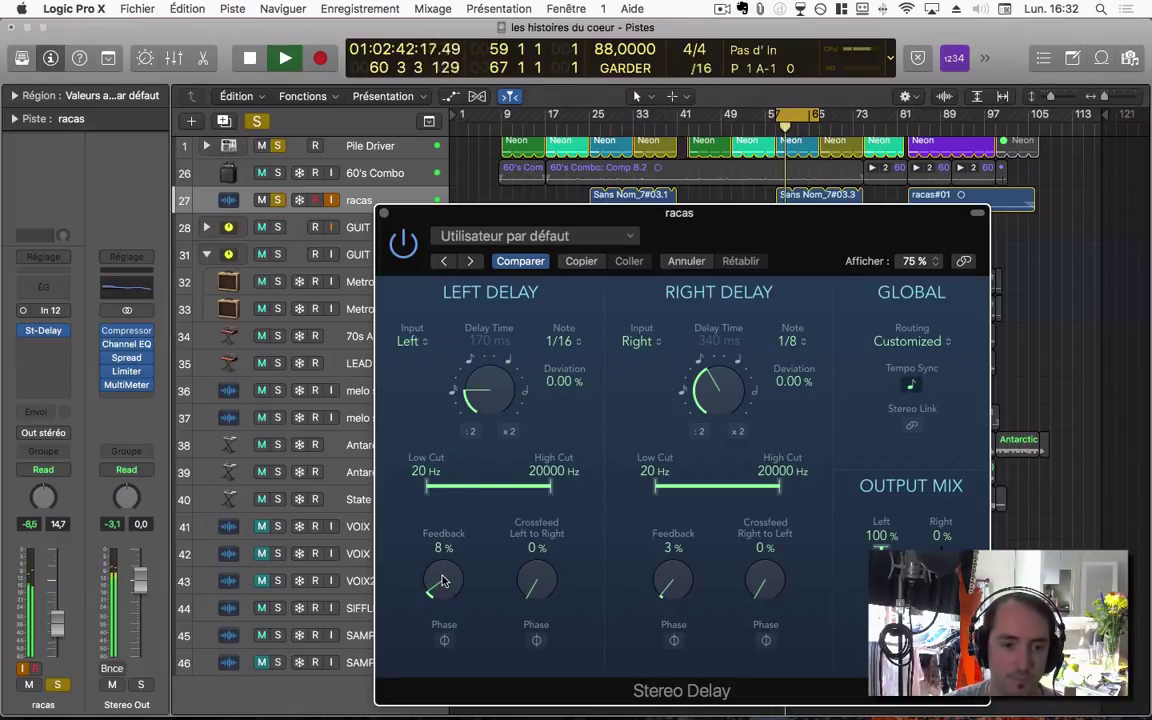
Lower the left feedback to 6 %, try the left delay at 1/16 dotted, and stop playback
{"action": "left_click_drag", "start_coordinate": [443, 581], "coordinate": [443, 585]}
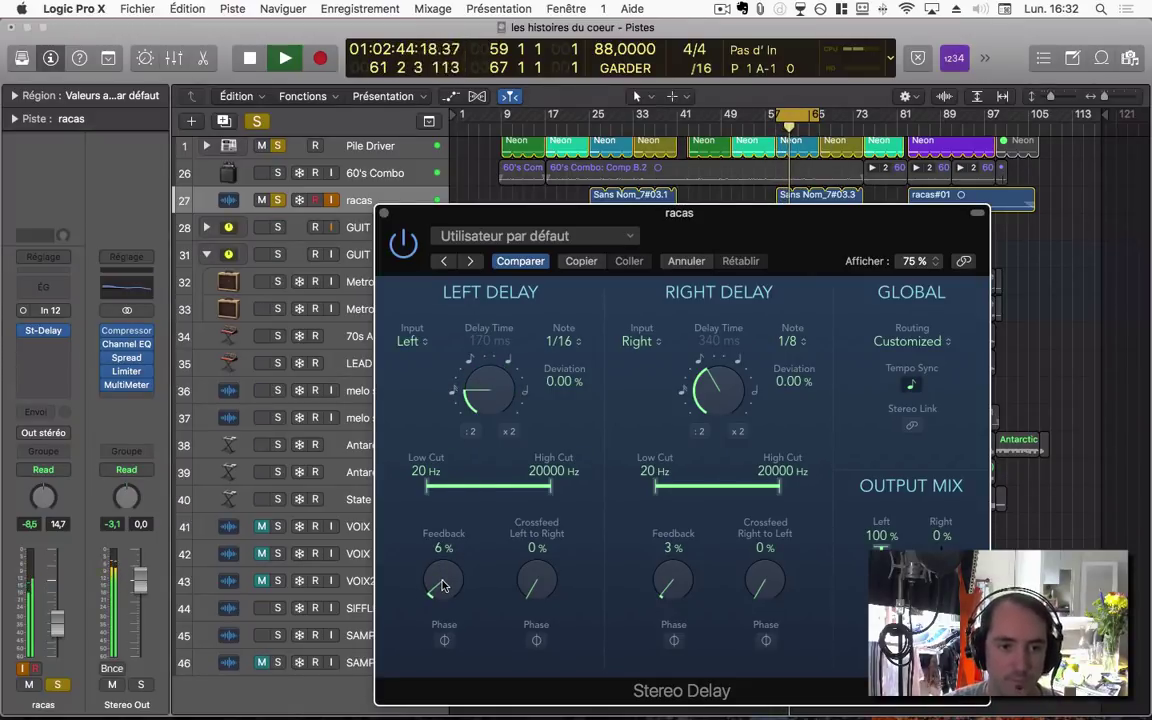
{"action": "left_click_drag", "start_coordinate": [463, 377], "coordinate": [462, 372]}
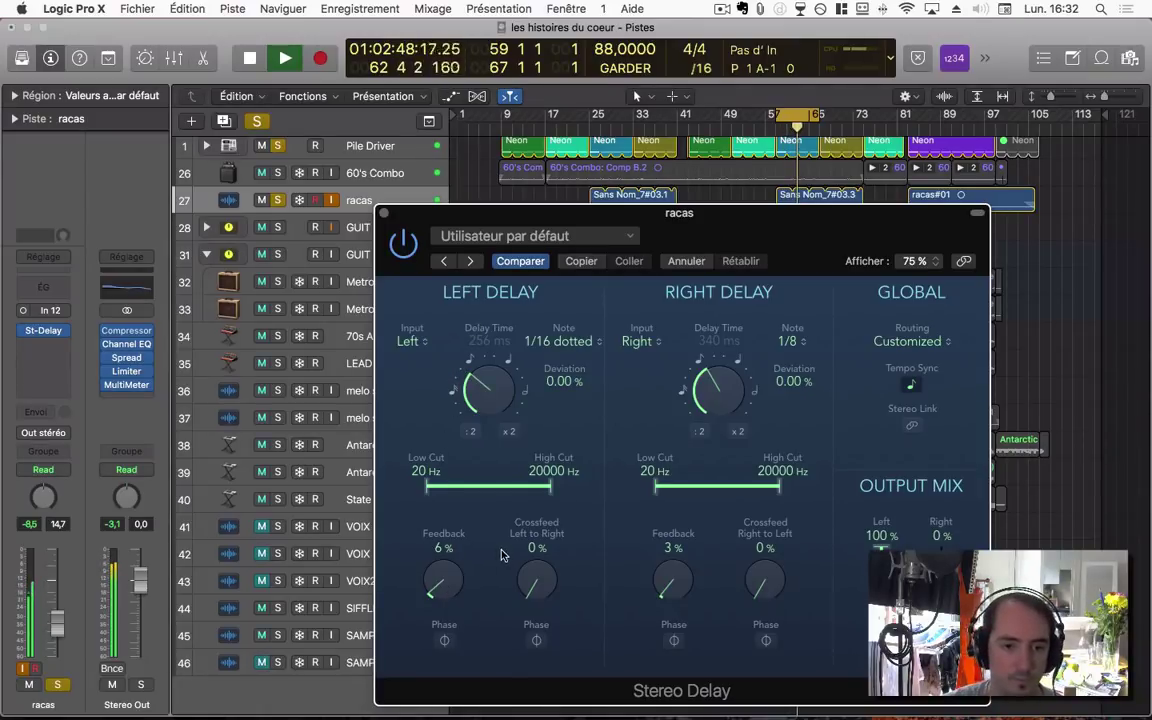
{"action": "key", "text": "space"}
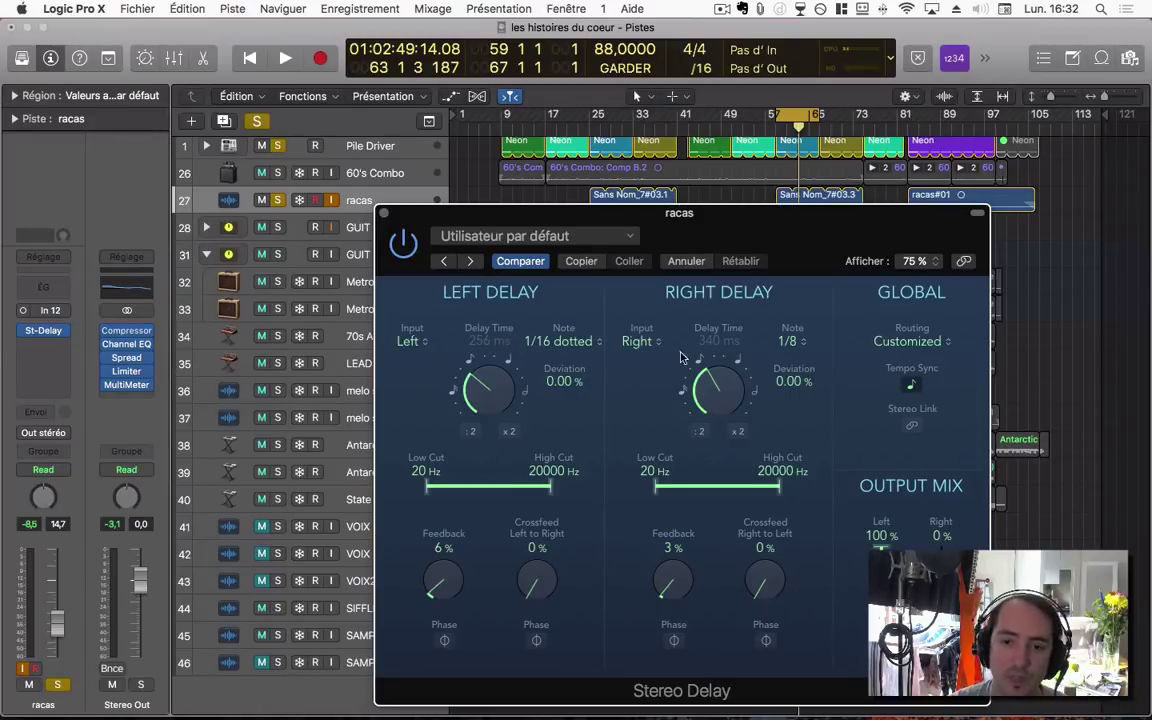
Set the left delay's note value to 1/8 and look through the other available note divisions
{"action": "left_click", "coordinate": [563, 347]}
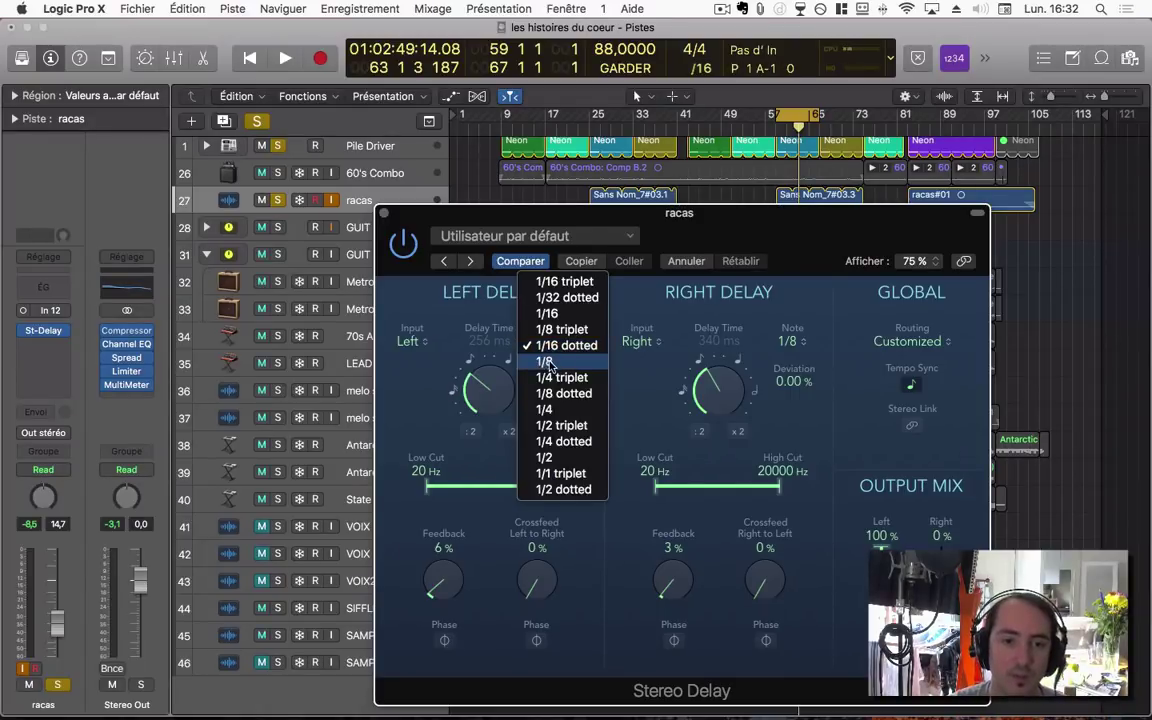
{"action": "left_click", "coordinate": [545, 362]}
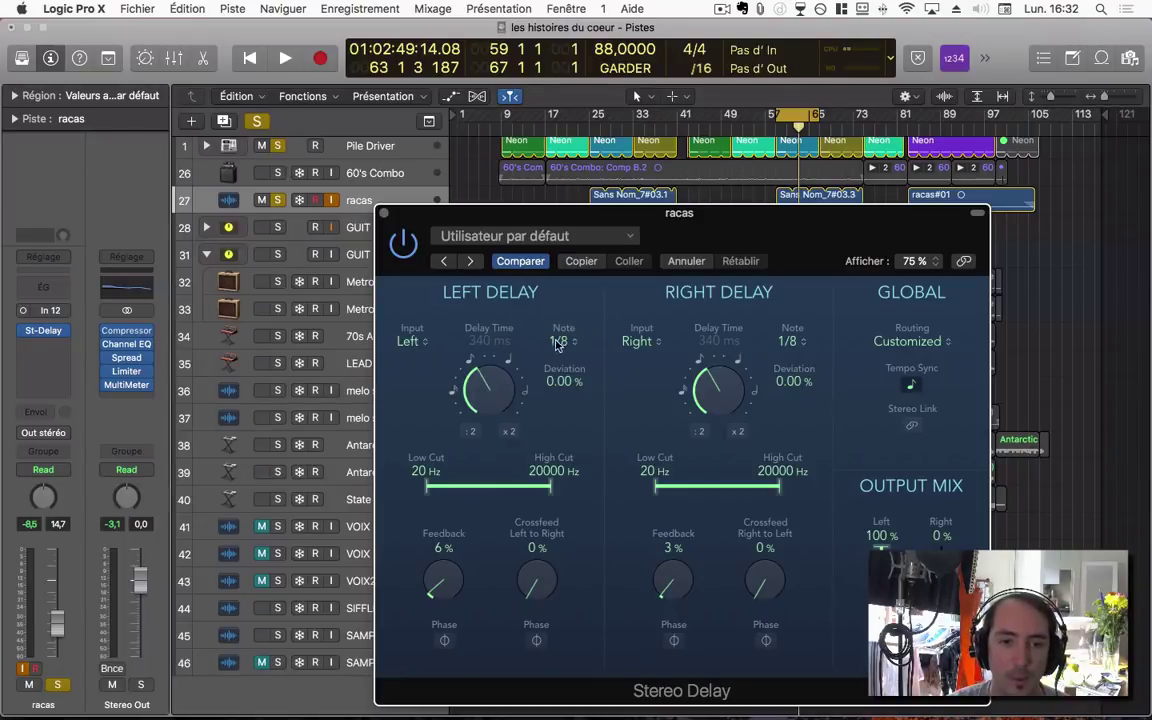
{"action": "left_click", "coordinate": [560, 341]}
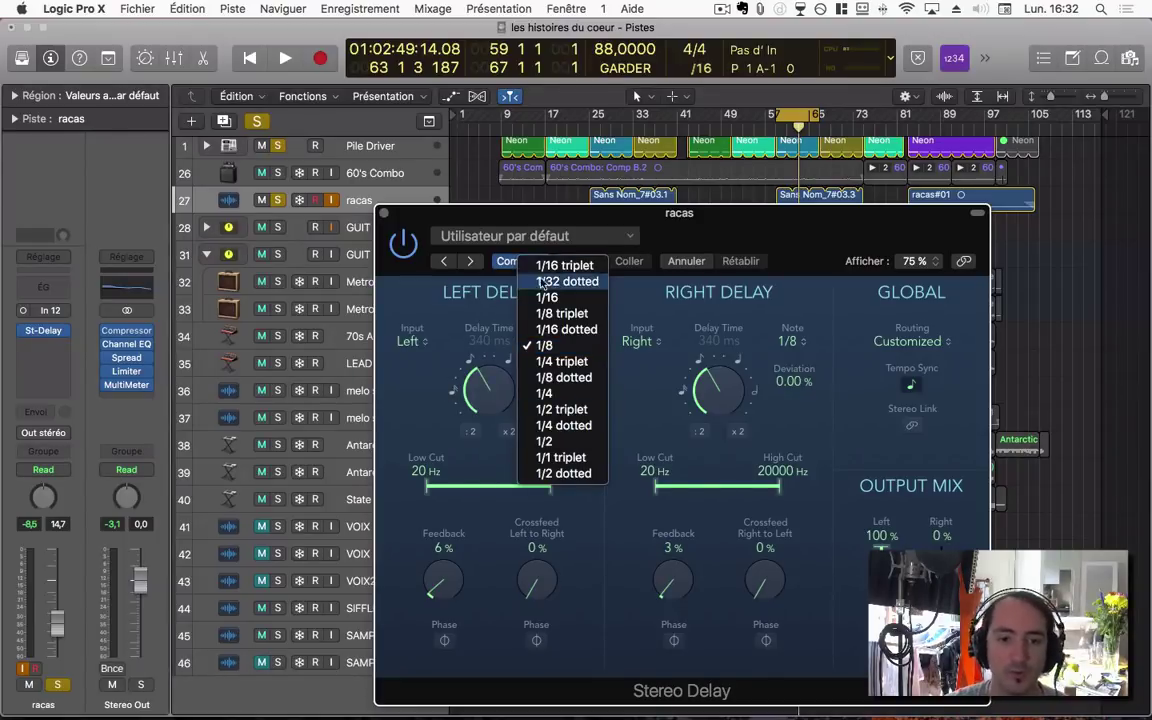
{"action": "left_click", "coordinate": [452, 305]}
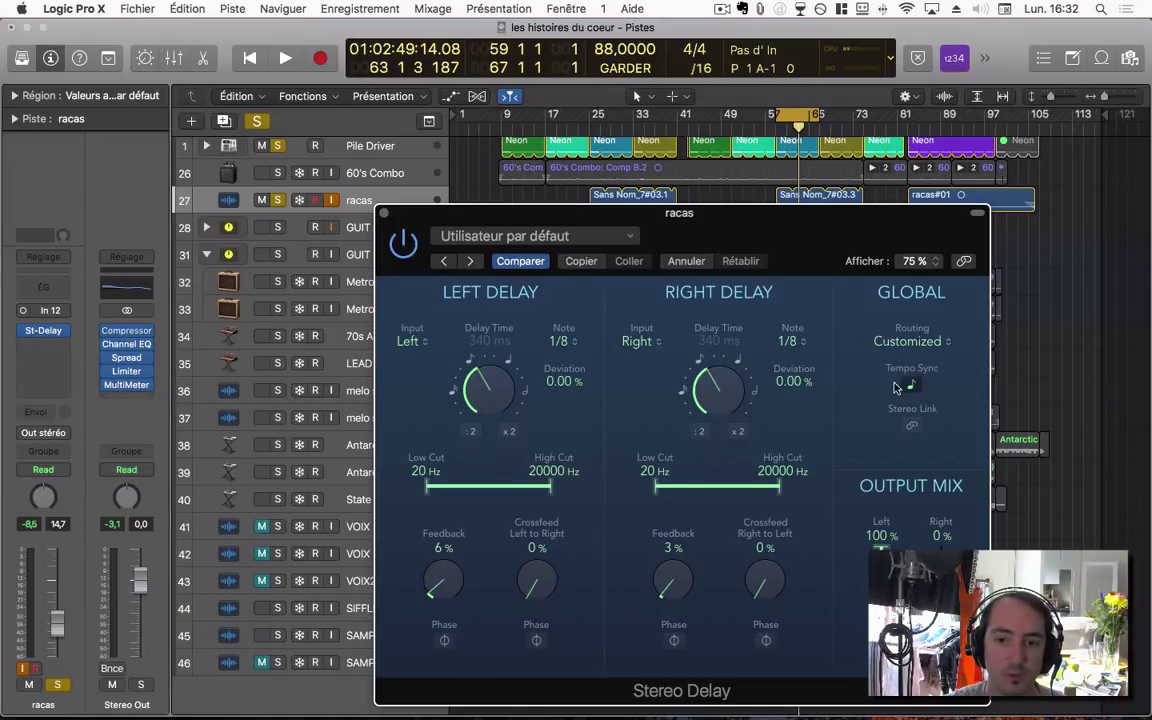
Turn Tempo Sync off, try a free left delay time, and turn Tempo Sync back on
{"action": "left_click", "coordinate": [912, 385]}
{"action": "left_click_drag", "start_coordinate": [517, 400], "coordinate": [456, 403]}
{"action": "left_click", "coordinate": [912, 384]}
Replay the section and lower the left delay's feedback to 4 %, then stop playback
{"action": "key", "text": "space"}
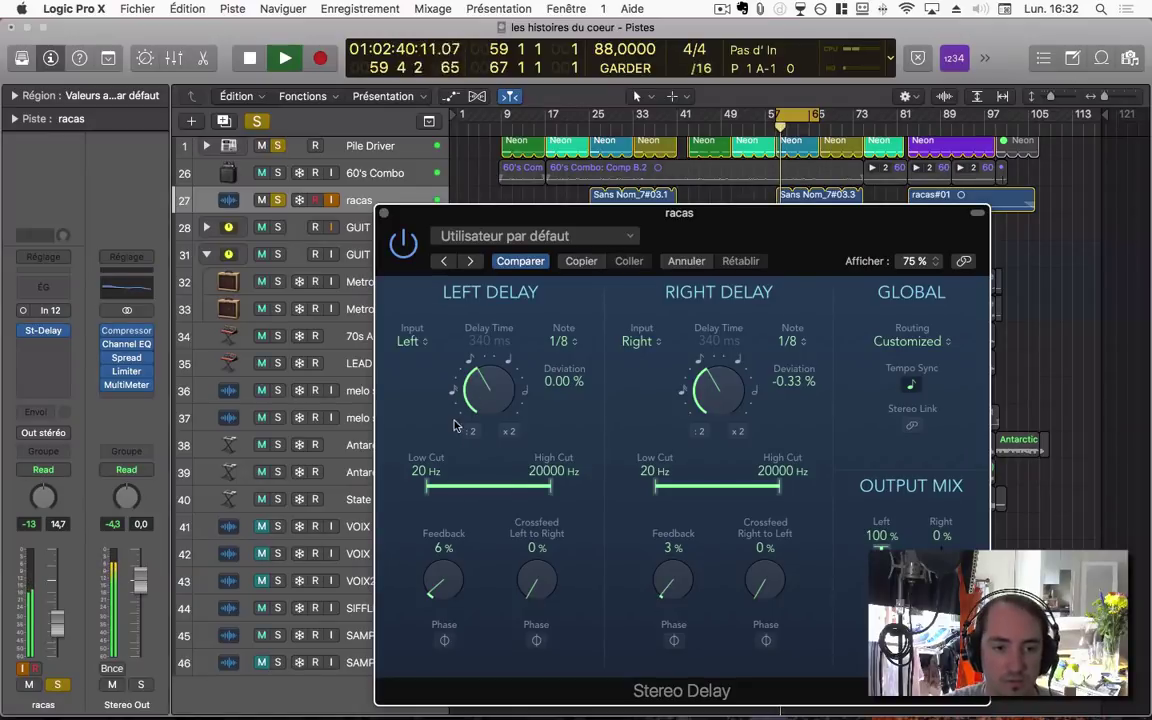
{"action": "key", "text": "space"}
{"action": "key", "text": "space"}
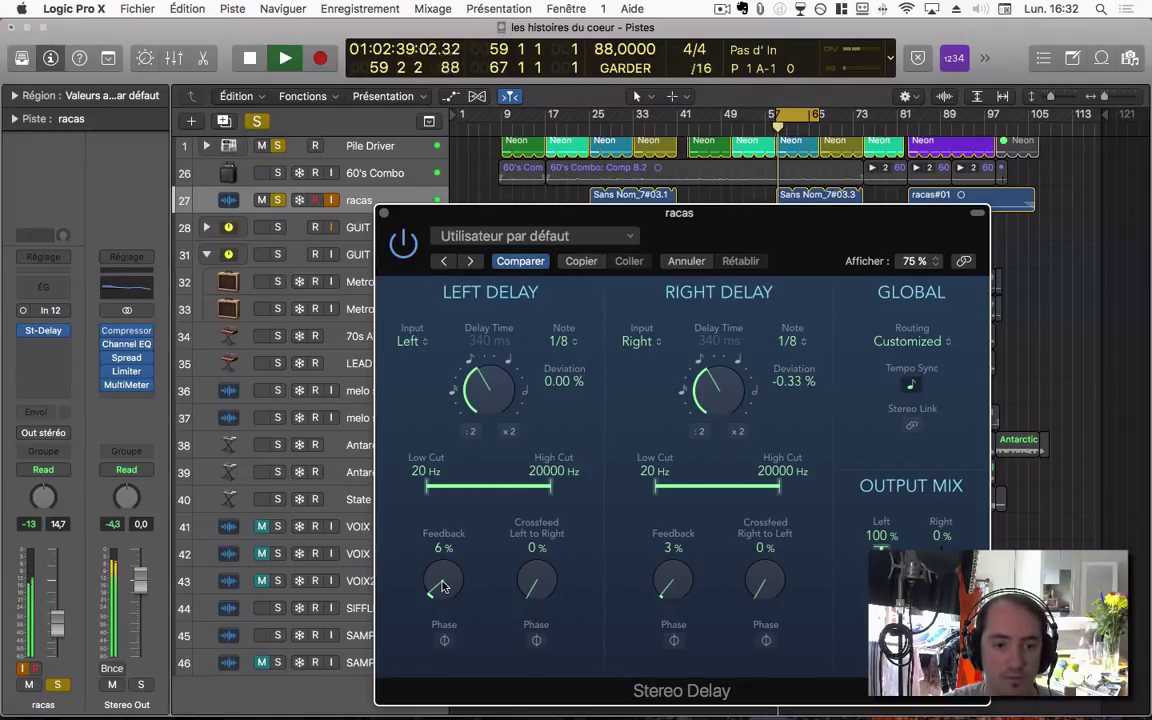
{"action": "left_click_drag", "start_coordinate": [442, 582], "coordinate": [443, 589]}
{"action": "key", "text": "space"}
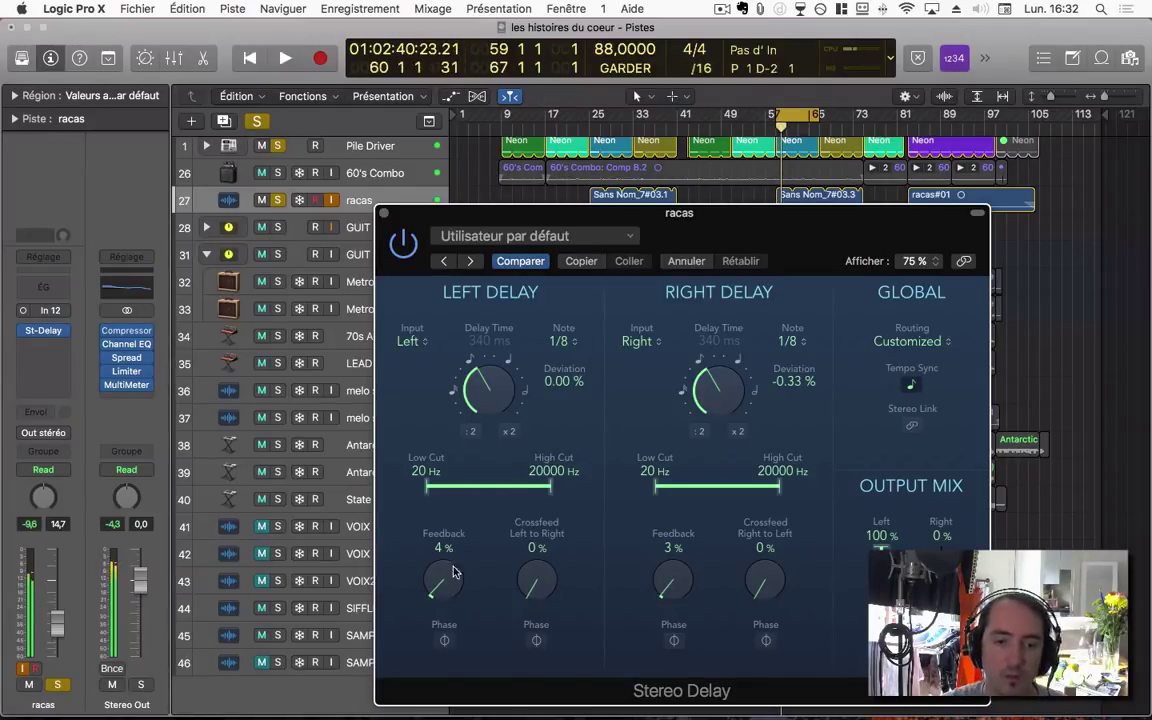
Demonstrate the left feedback at 81 % during playback, then bring it down to 5 % and stop
{"action": "left_click_drag", "start_coordinate": [463, 594], "coordinate": [463, 544]}
{"action": "key", "text": "space"}
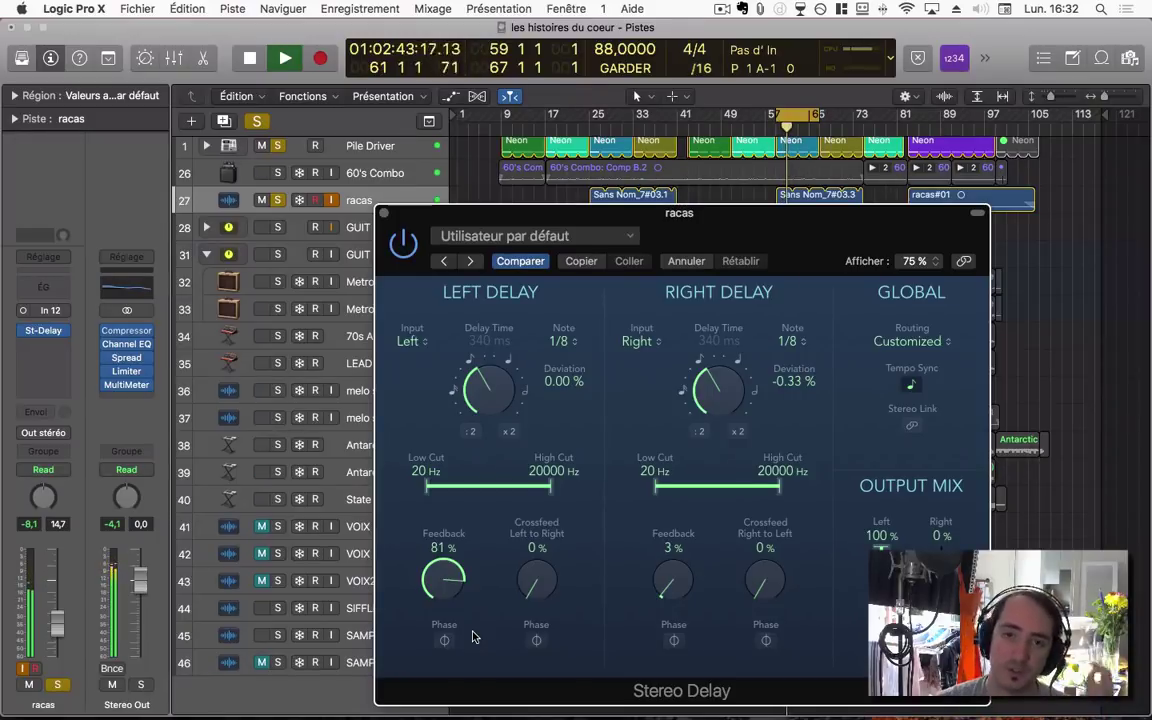
{"action": "left_click_drag", "start_coordinate": [435, 585], "coordinate": [422, 716]}
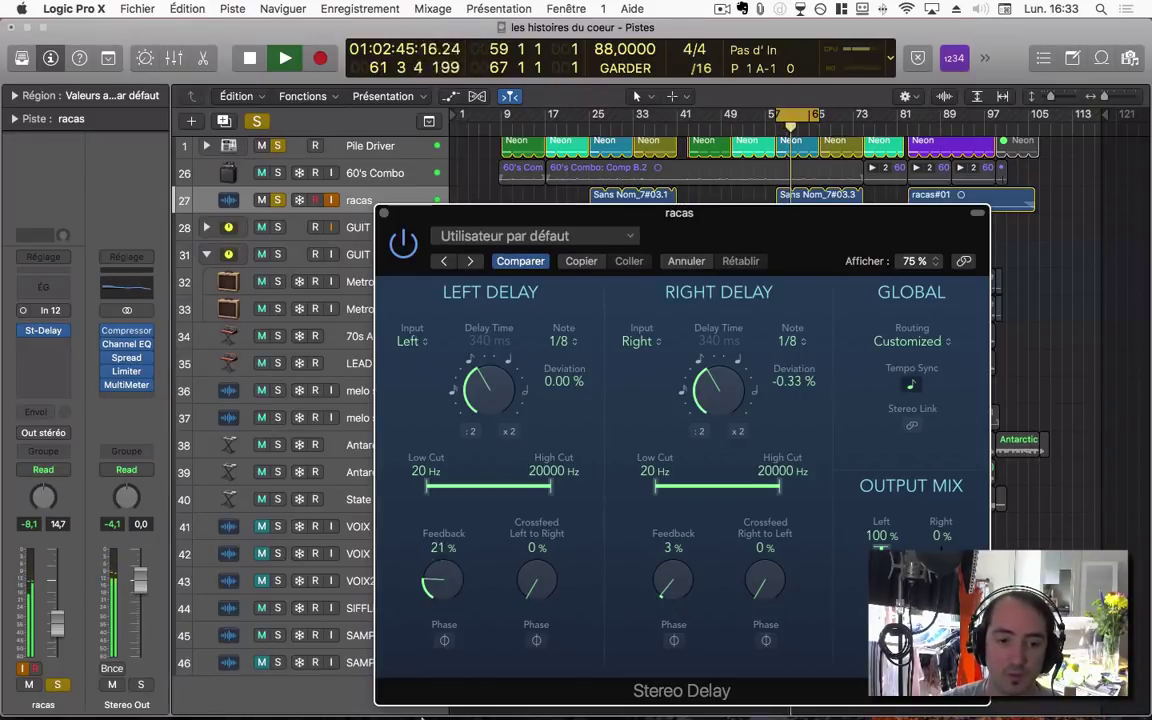
{"action": "left_click_drag", "start_coordinate": [435, 562], "coordinate": [435, 607]}
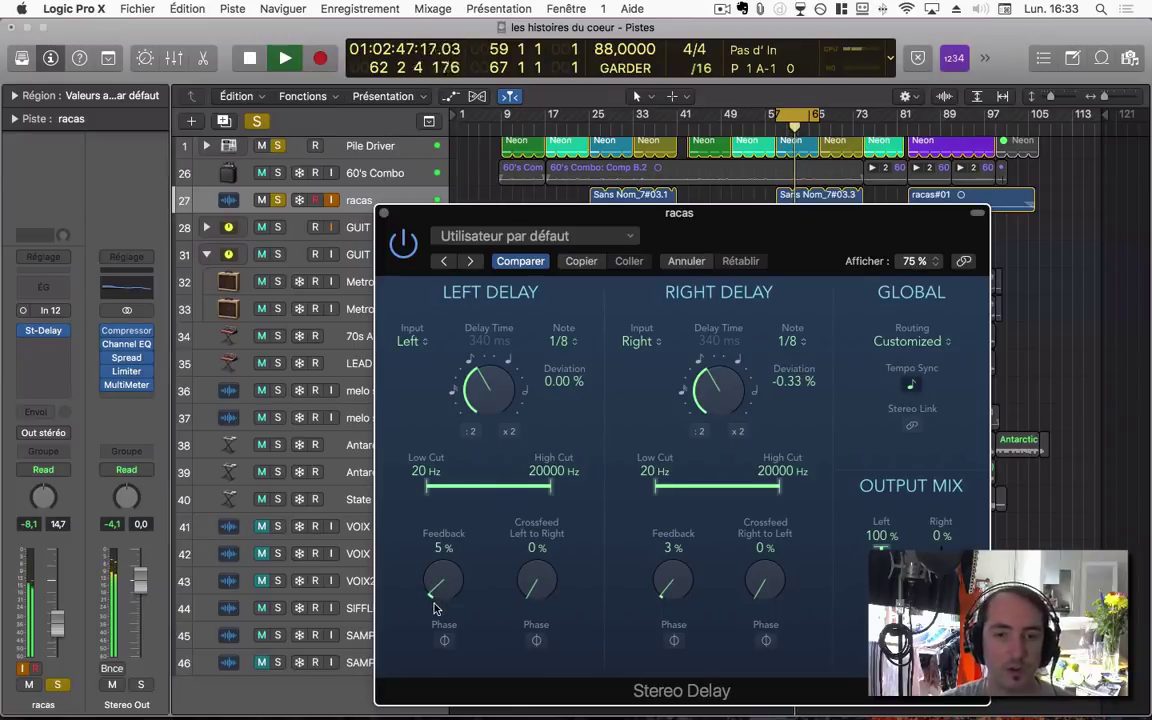
{"action": "key", "text": "space"}
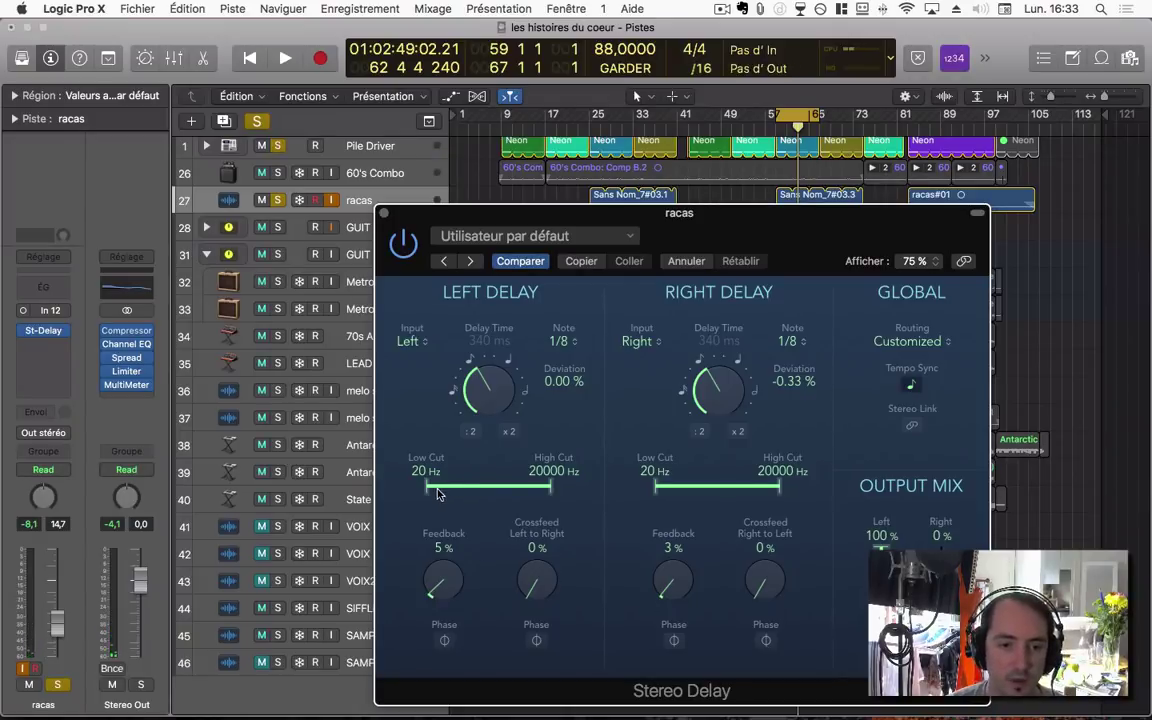
Raise the left delay's low cut to 8400 Hz and play the section
{"action": "left_click_drag", "start_coordinate": [437, 492], "coordinate": [537, 492]}
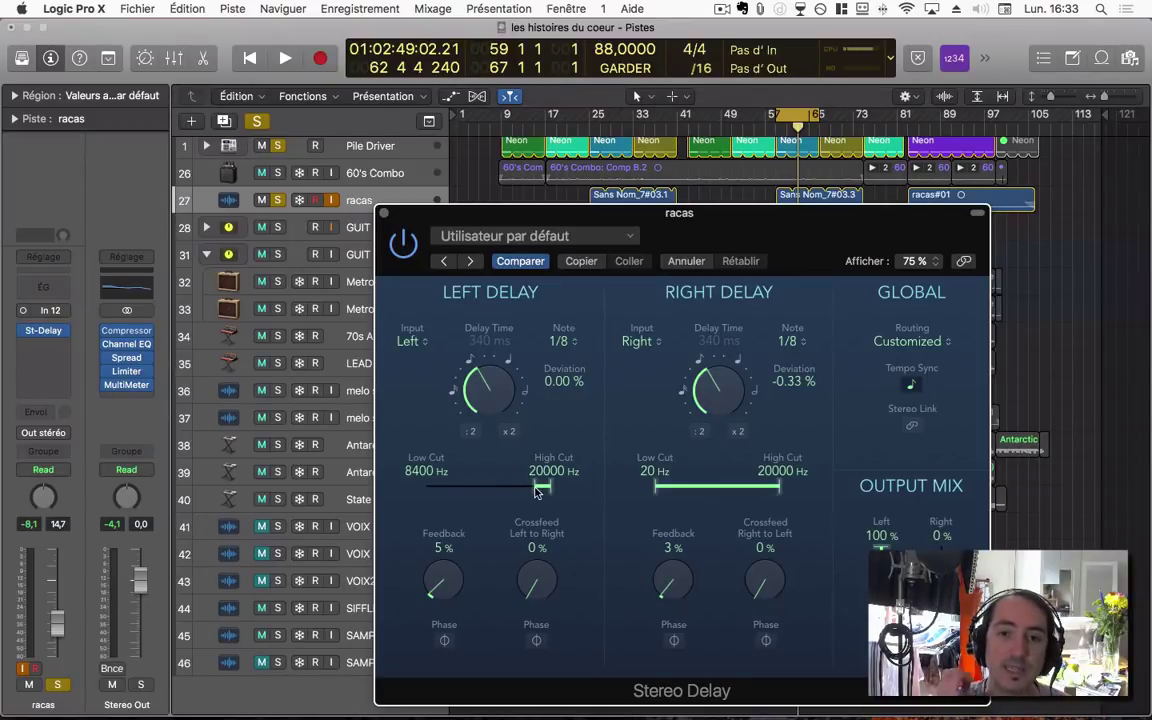
{"action": "key", "text": "space"}
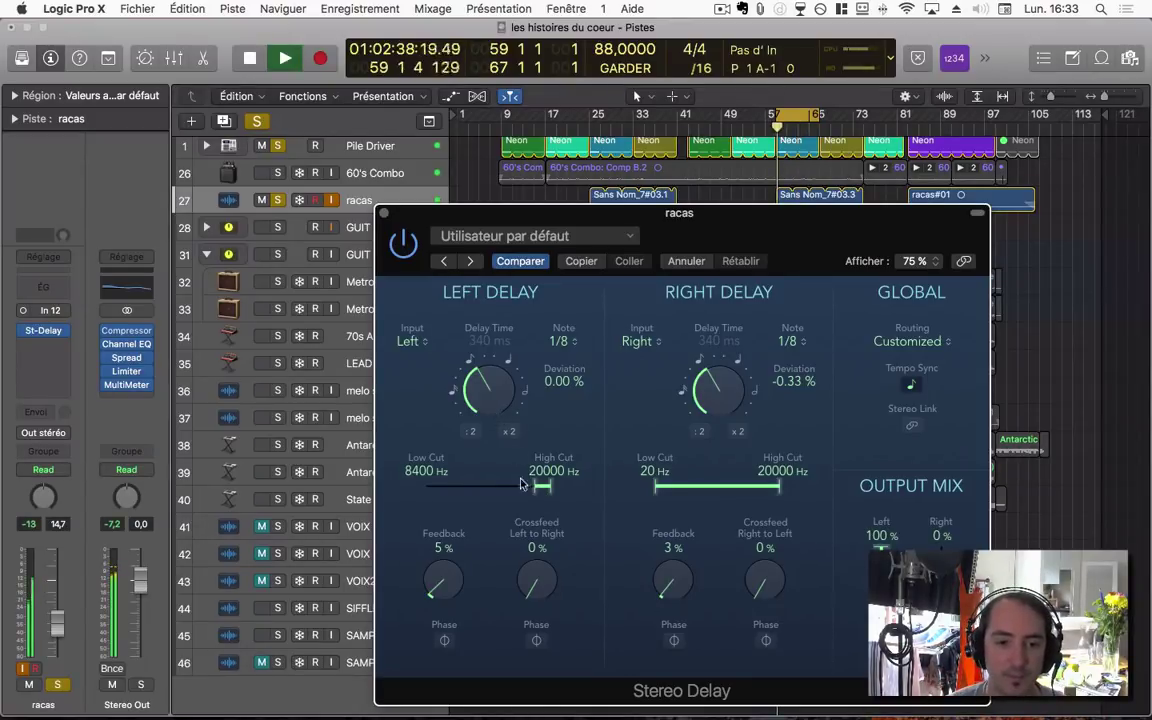
Set the left delay's low cut to 7900 Hz and high cut to 15900 Hz, then stop playback
{"action": "mouse_move", "coordinate": [520, 484]}
{"action": "left_mouse_down"}
{"action": "mouse_move", "coordinate": [548, 490]}
{"action": "mouse_move", "coordinate": [482, 488]}
{"action": "mouse_move", "coordinate": [537, 489]}
{"action": "mouse_move", "coordinate": [528, 486]}
{"action": "left_mouse_up"}
{"action": "key", "text": "space"}
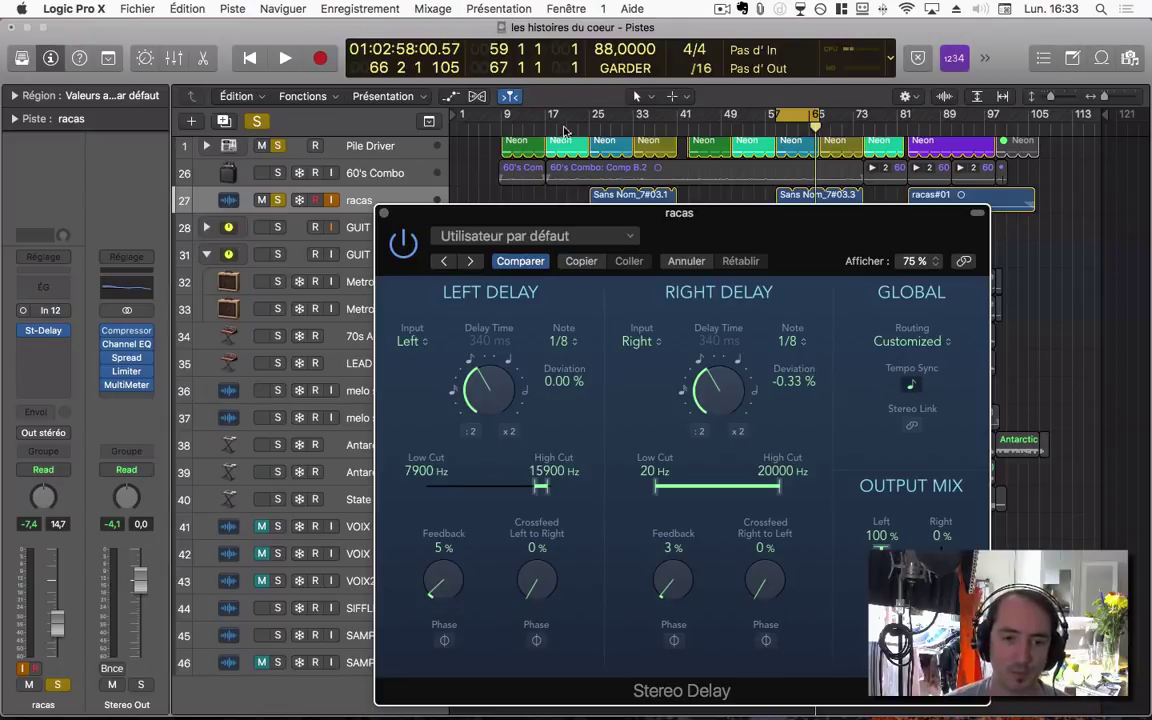
Move the Stereo Delay window to uncover the output mix and try the left output level during playback
{"action": "left_click_drag", "start_coordinate": [735, 213], "coordinate": [549, 164]}
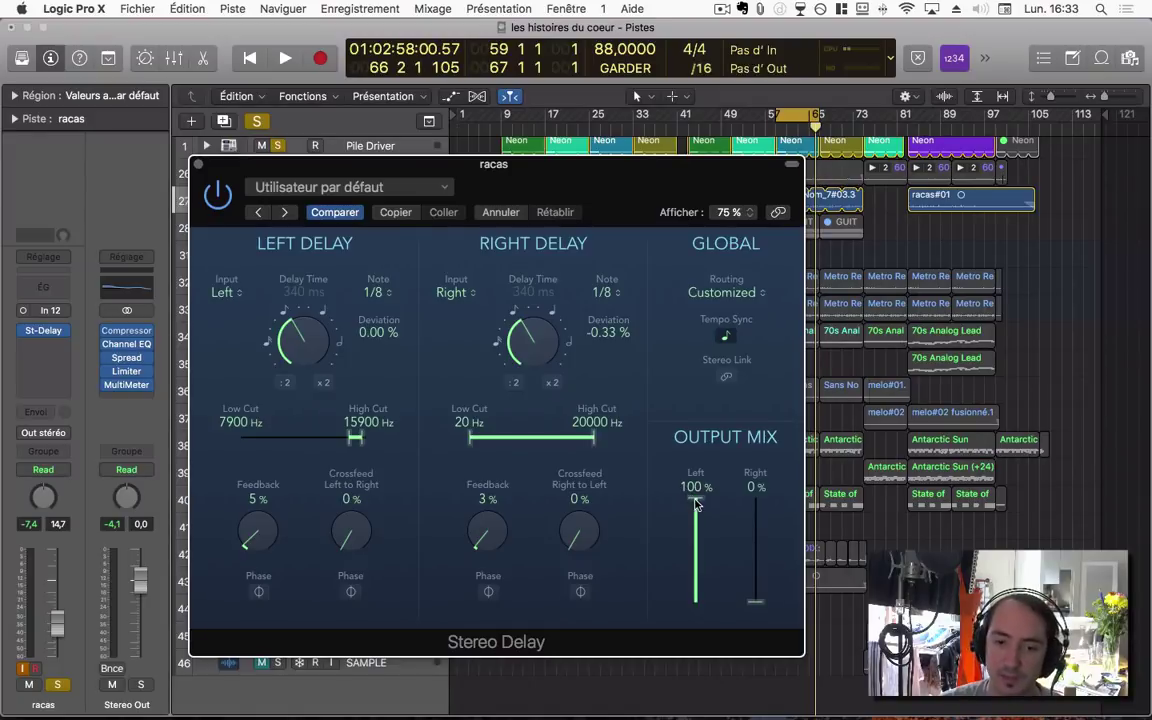
{"action": "key", "text": "space"}
{"action": "left_click_drag", "start_coordinate": [697, 505], "coordinate": [692, 207]}
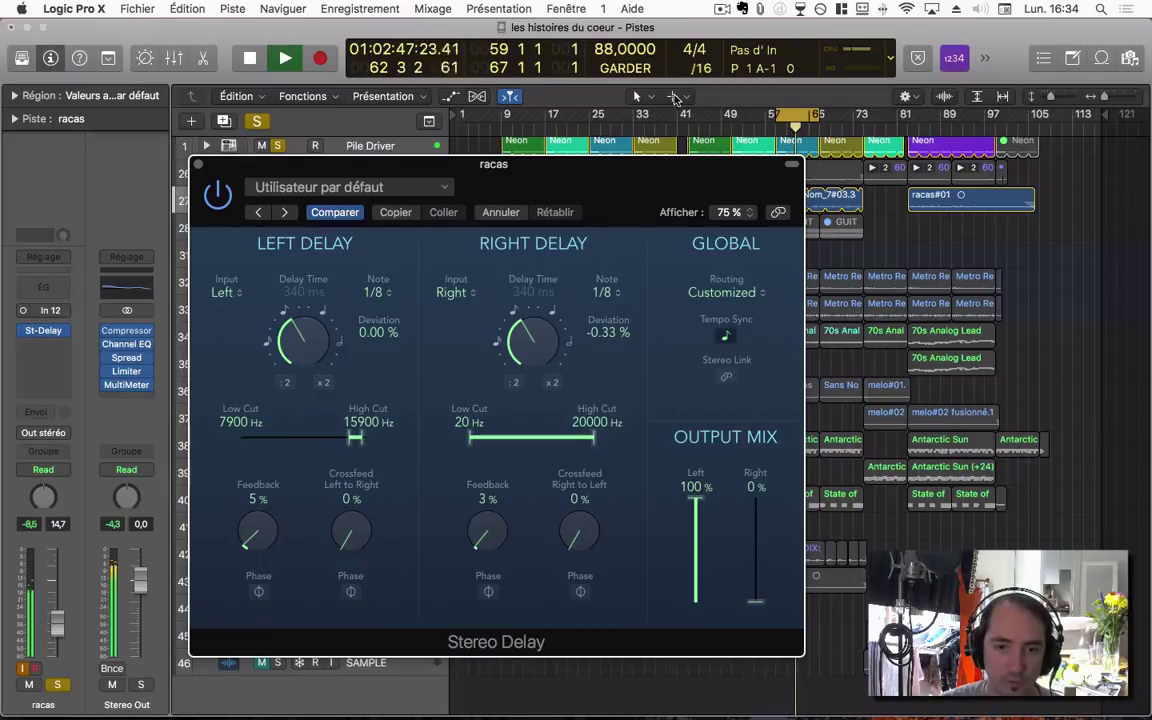
{"action": "key", "text": "space"}
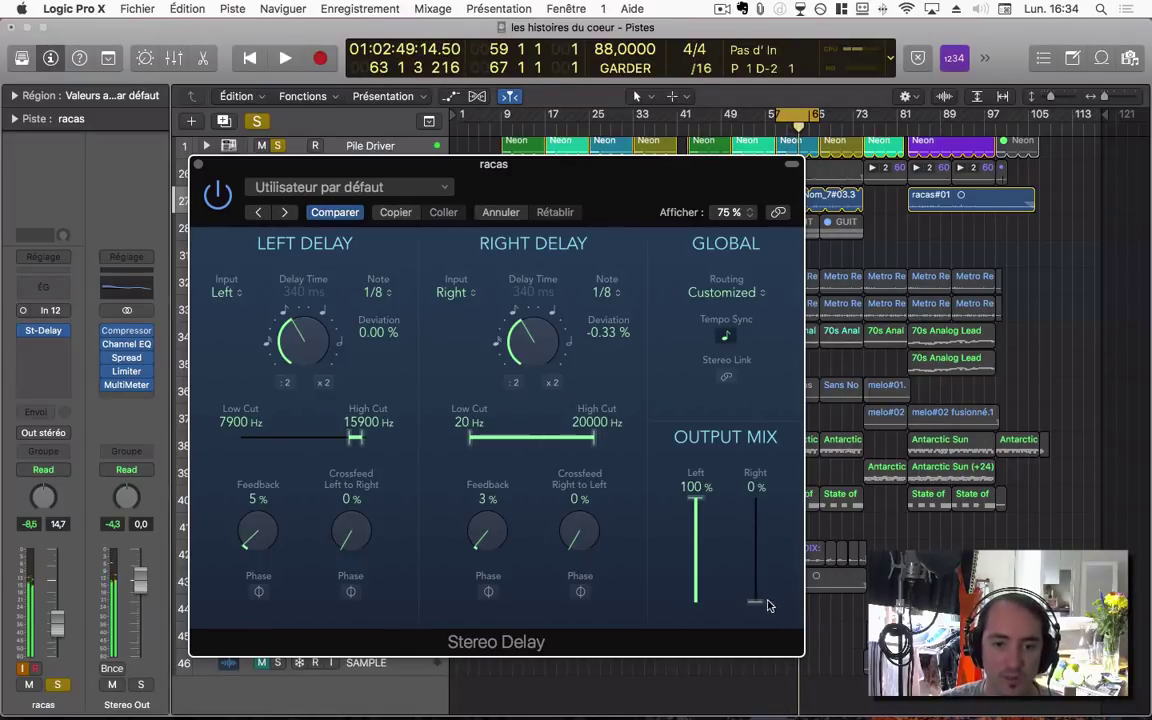
Raise the right output mix to 100 % and set the right delay's note to 1/4 during playback, then stop
{"action": "left_click_drag", "start_coordinate": [756, 599], "coordinate": [757, 350]}
{"action": "key", "text": "space"}
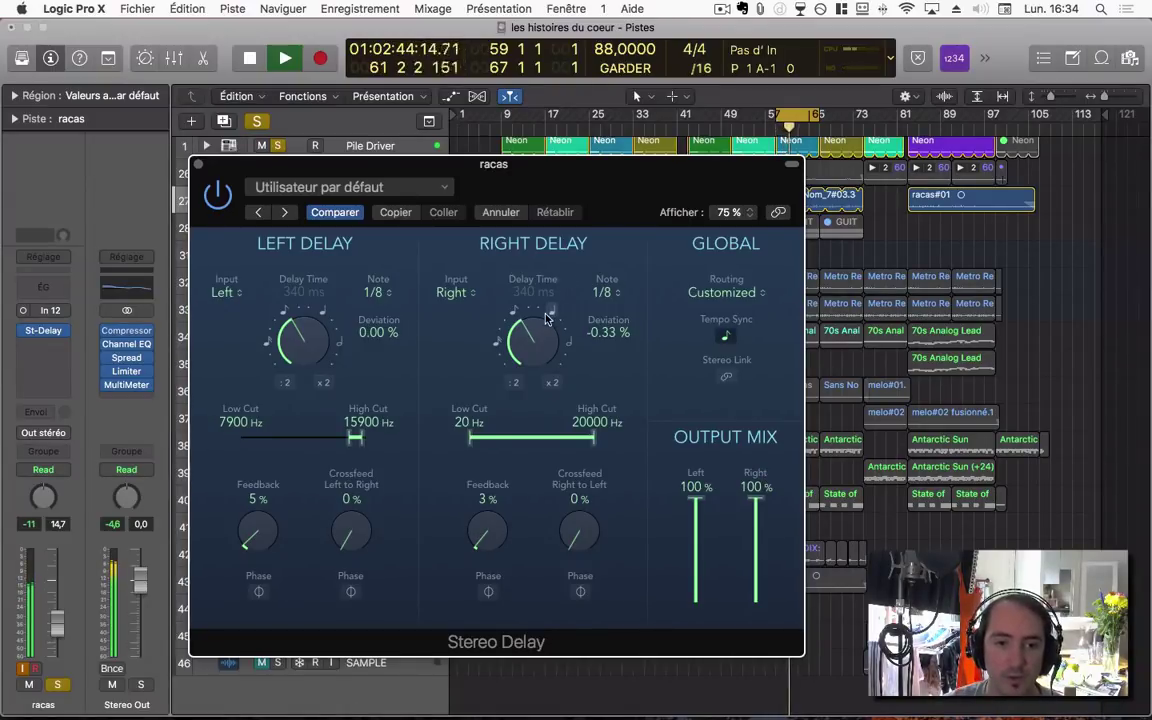
{"action": "left_click_drag", "start_coordinate": [548, 328], "coordinate": [548, 315]}
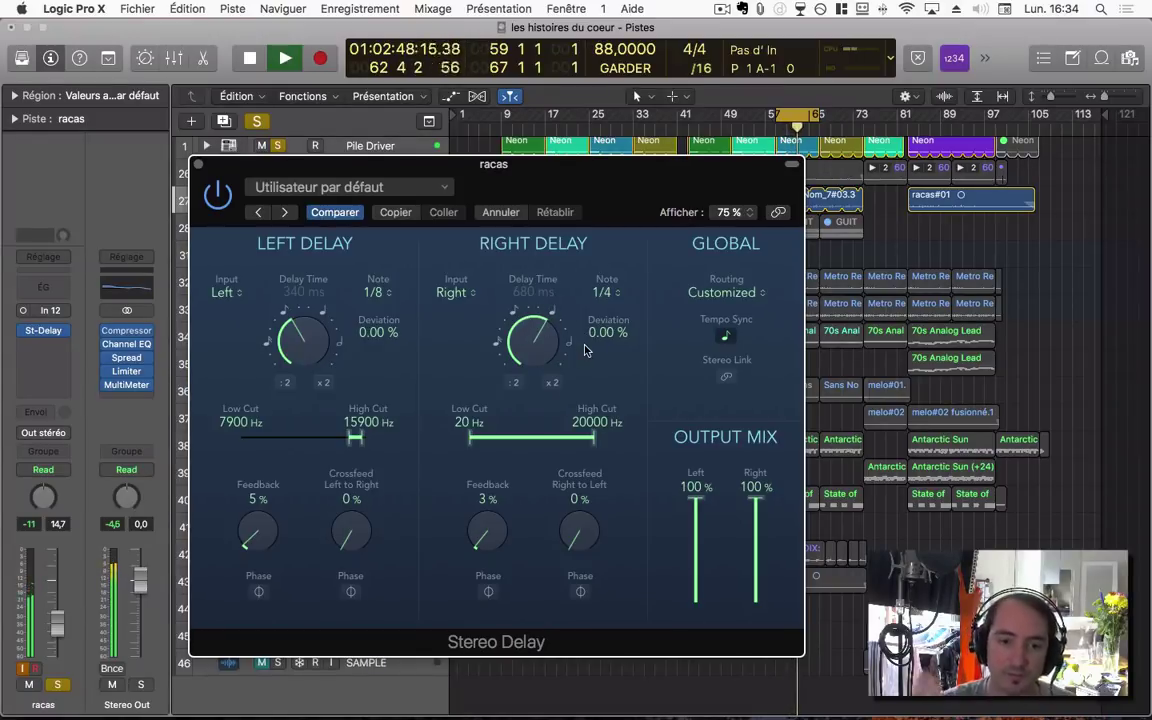
{"action": "key", "text": "space"}
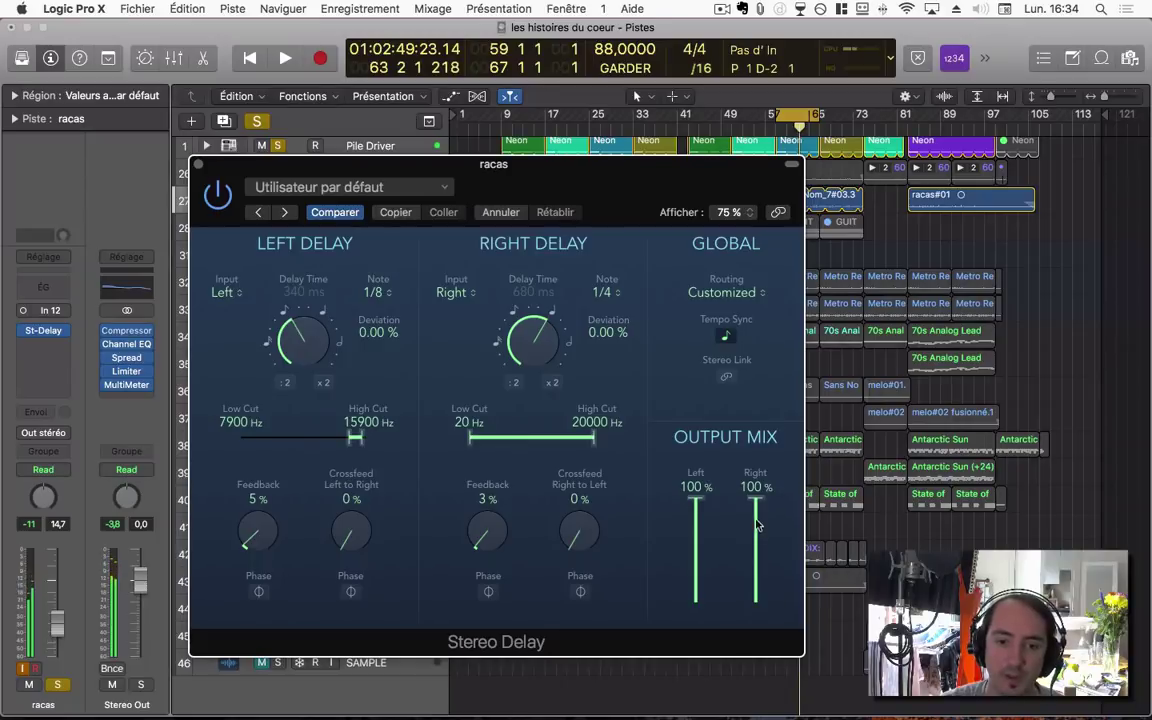
Set the output mix to 0 % left and 100 % right, and audition the right delay alone
{"action": "left_click_drag", "start_coordinate": [757, 507], "coordinate": [756, 601]}
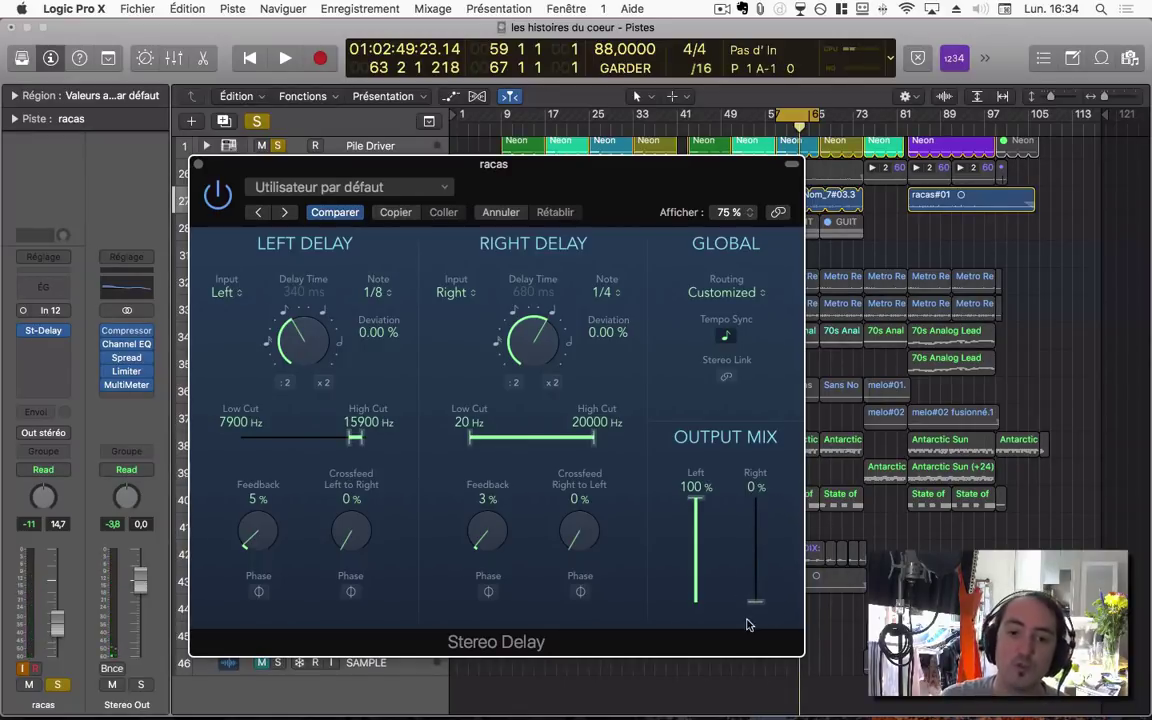
{"action": "left_click_drag", "start_coordinate": [756, 607], "coordinate": [696, 621]}
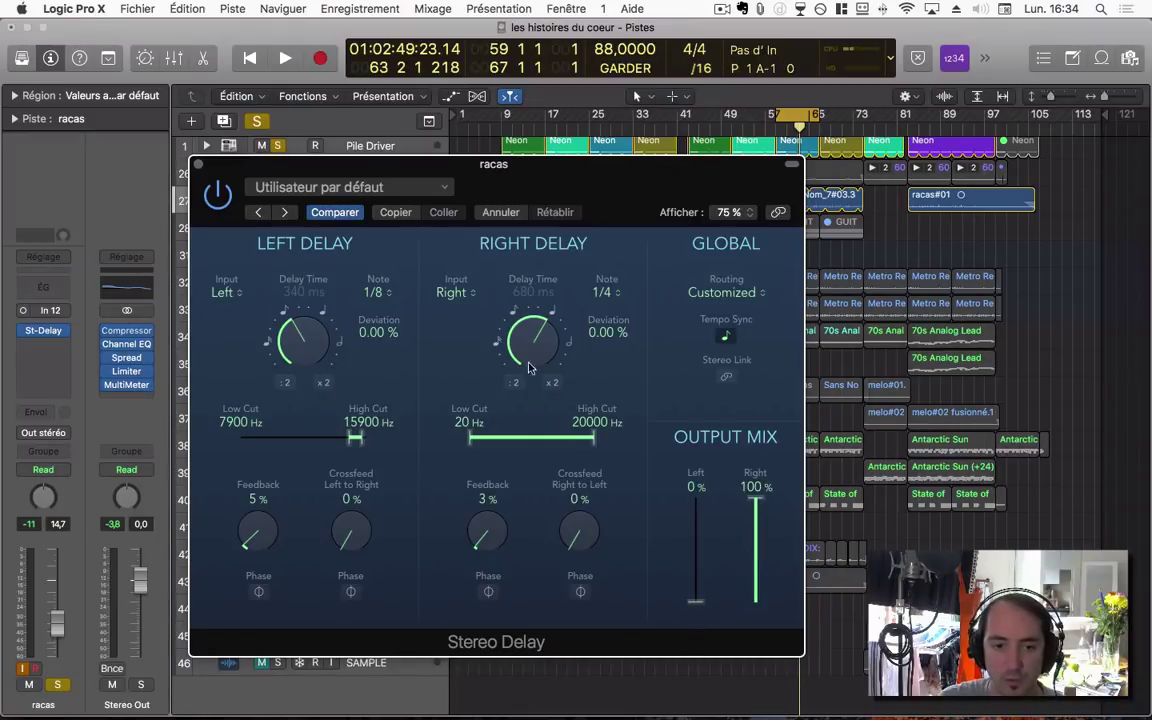
{"action": "key", "text": "space"}
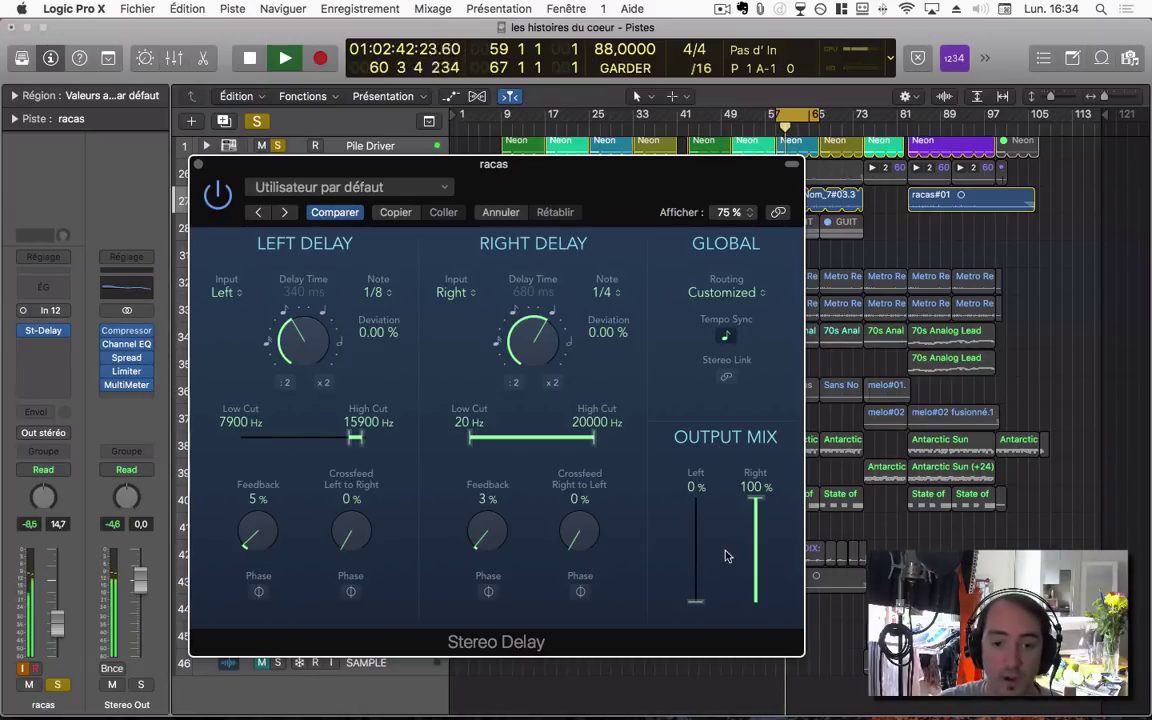
{"action": "key", "text": "space"}
Set the output mix to 100 % left and 0 % right, then close the racas Stereo Delay window
{"action": "left_click_drag", "start_coordinate": [755, 500], "coordinate": [751, 712]}
{"action": "left_click_drag", "start_coordinate": [689, 617], "coordinate": [694, 455]}
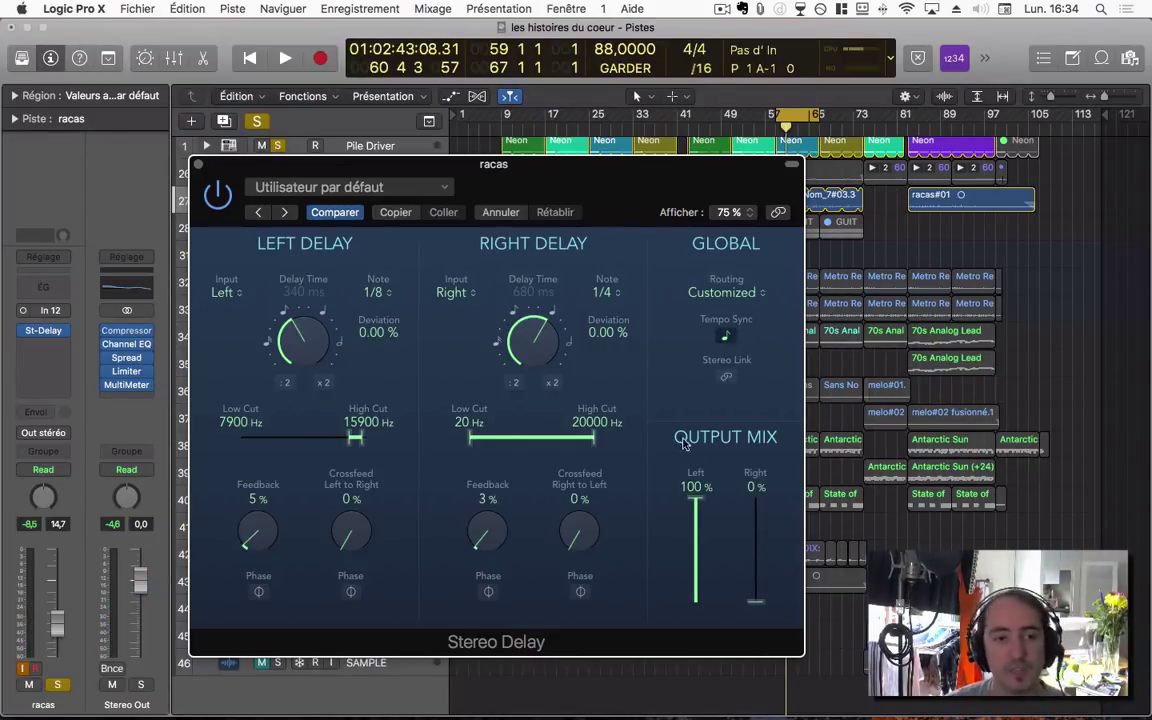
{"action": "left_click", "coordinate": [197, 165]}
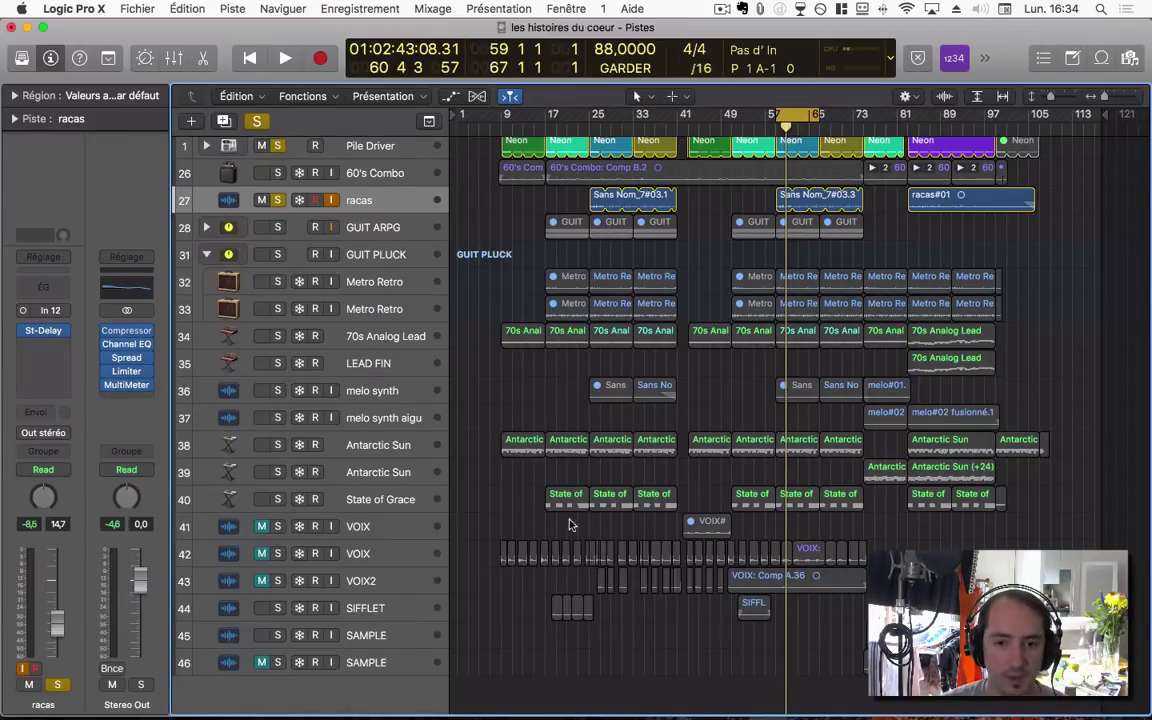
Select the VOIX2 track and zoom in on its Comp A.36 region, then zoom back out
{"action": "left_click", "coordinate": [260, 581]}
{"action": "left_click", "coordinate": [400, 587]}
{"action": "key", "text": "z"}
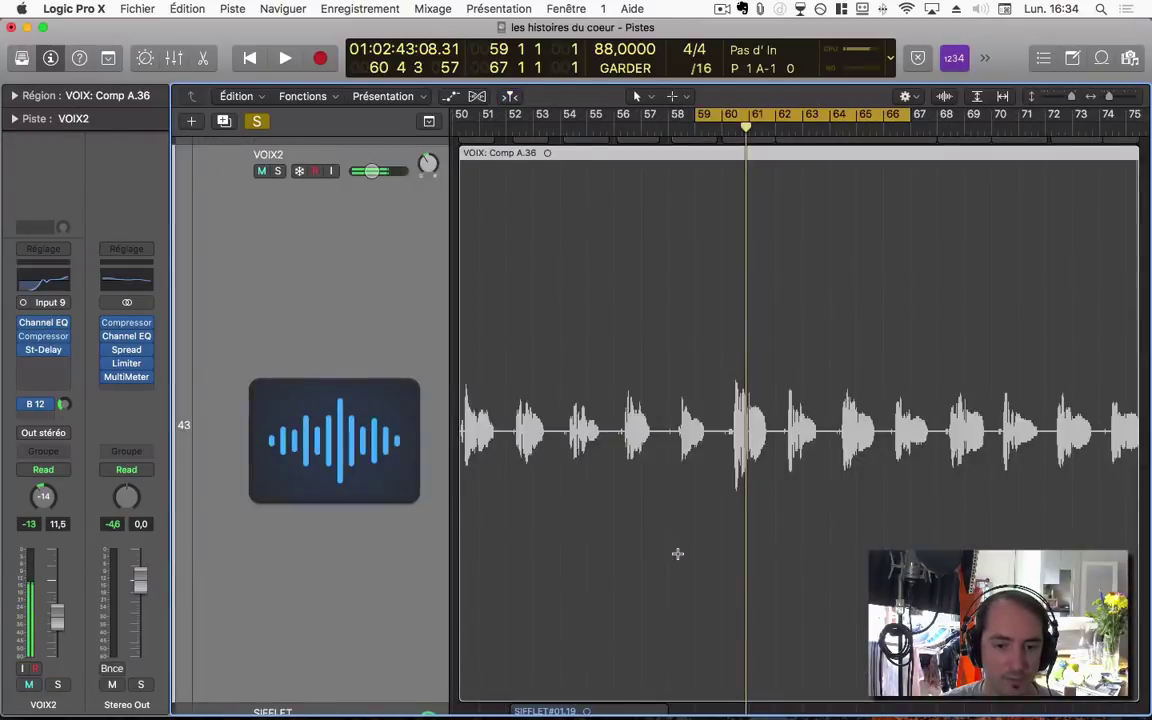
{"action": "key", "text": "z"}
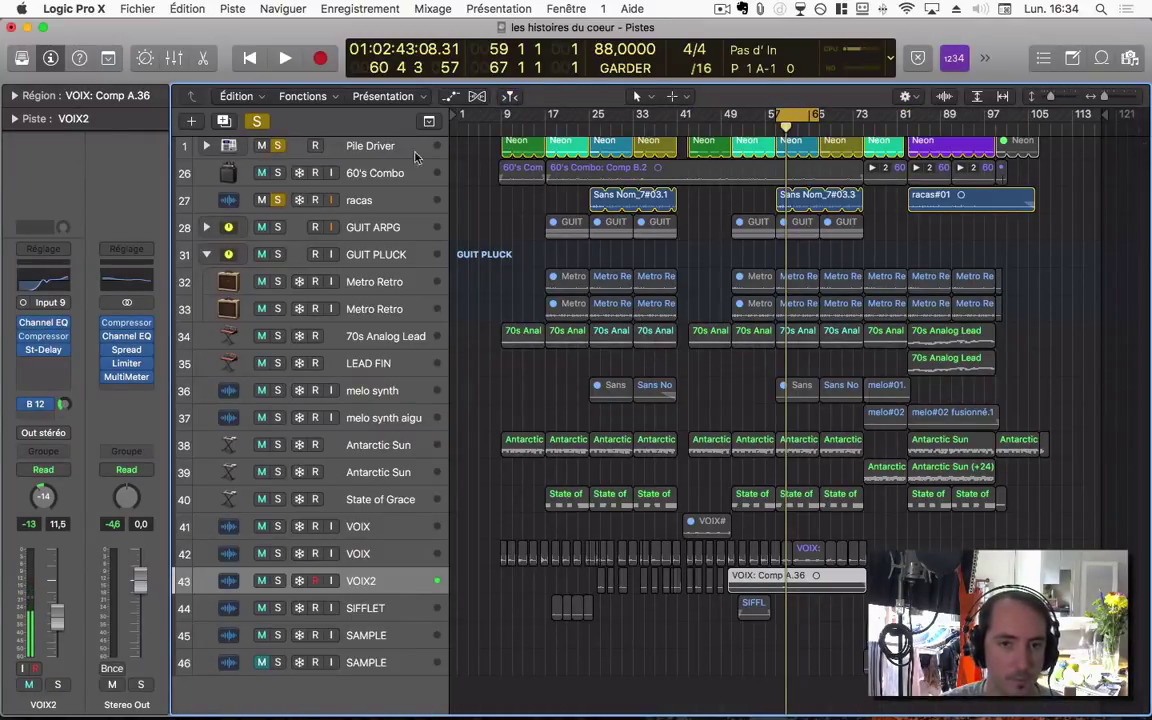
Clear all track solos and play the section with the full mix
{"action": "key", "text": "ctrl+m"}
{"action": "left_click", "coordinate": [257, 122]}
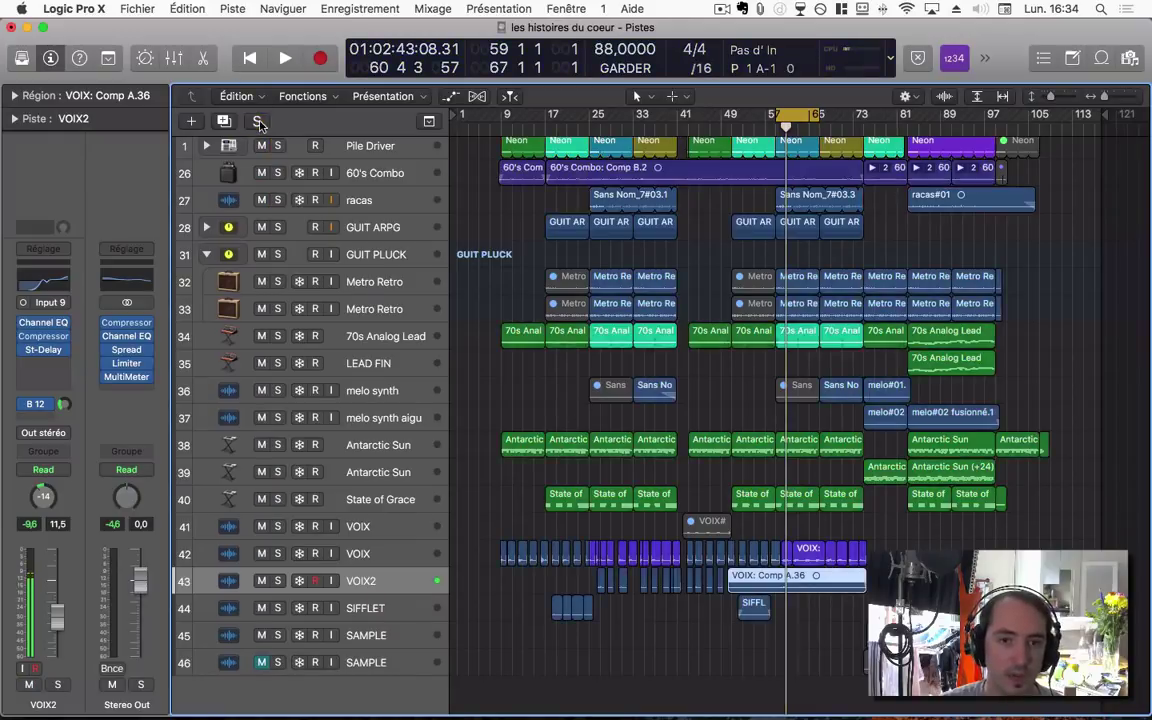
{"action": "key", "text": "space"}
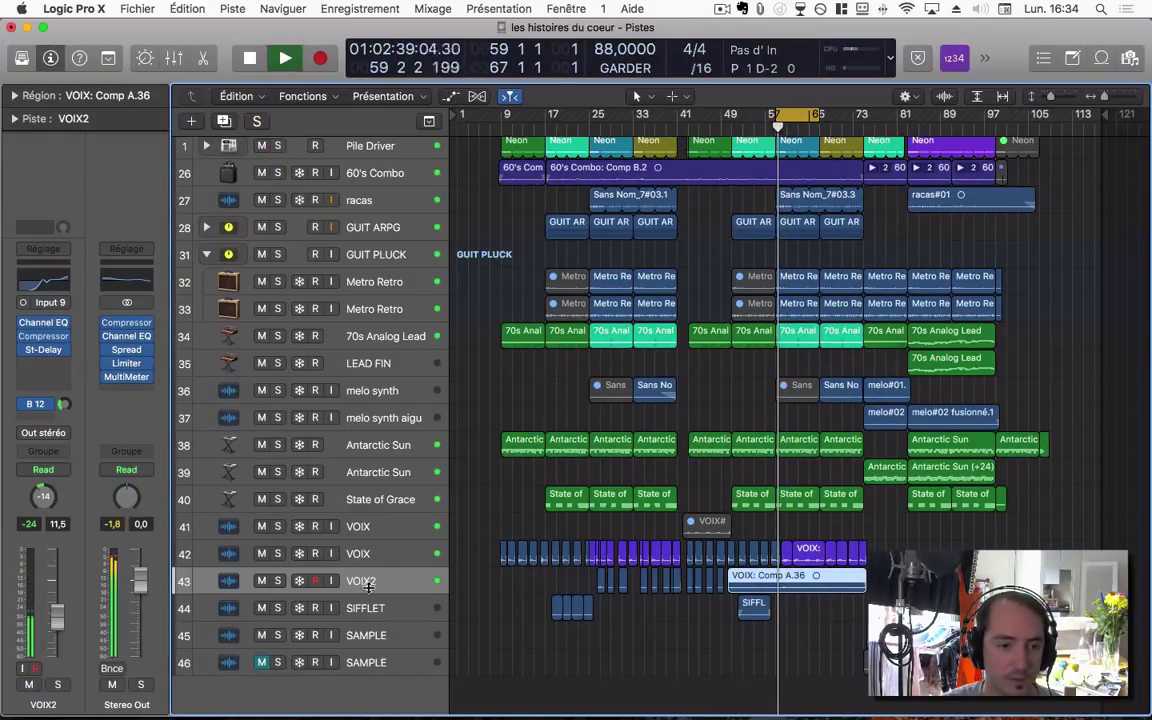
Open the Stereo Delay on VOIX2, solo the track, and shift the cycle range to bars 60–68
{"action": "left_click", "coordinate": [43, 349]}
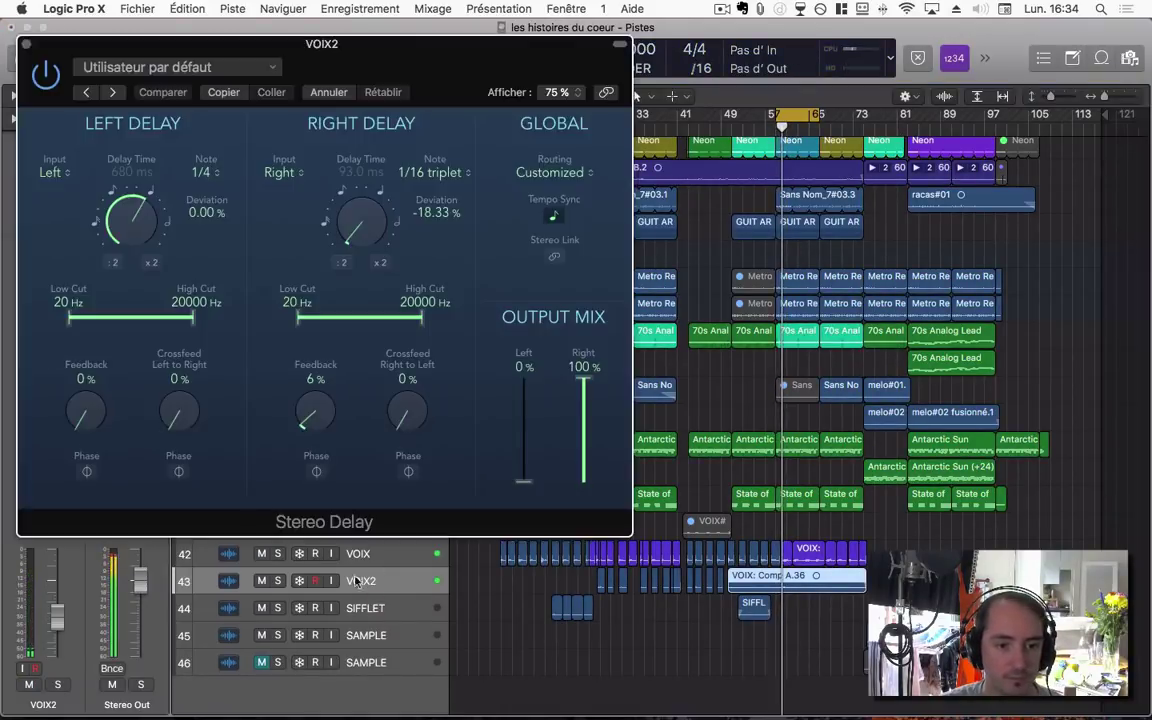
{"action": "left_click_drag", "start_coordinate": [419, 57], "coordinate": [689, 57]}
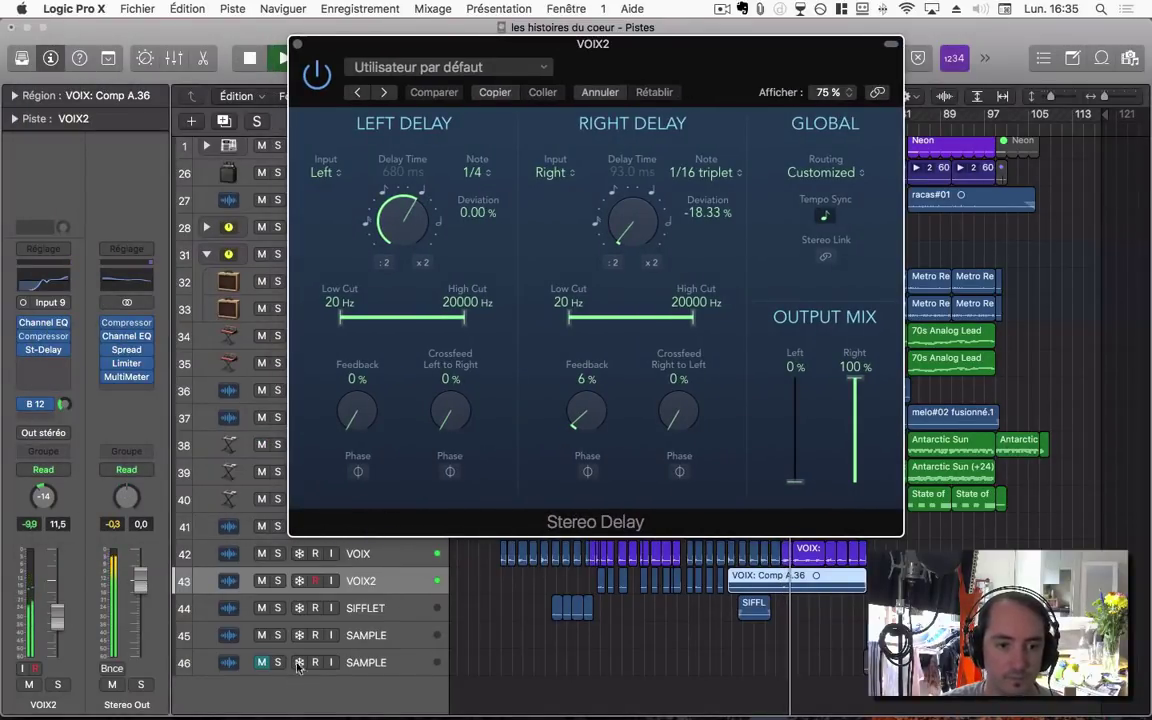
{"action": "left_click", "coordinate": [277, 581]}
{"action": "left_click_drag", "start_coordinate": [727, 72], "coordinate": [563, 65]}
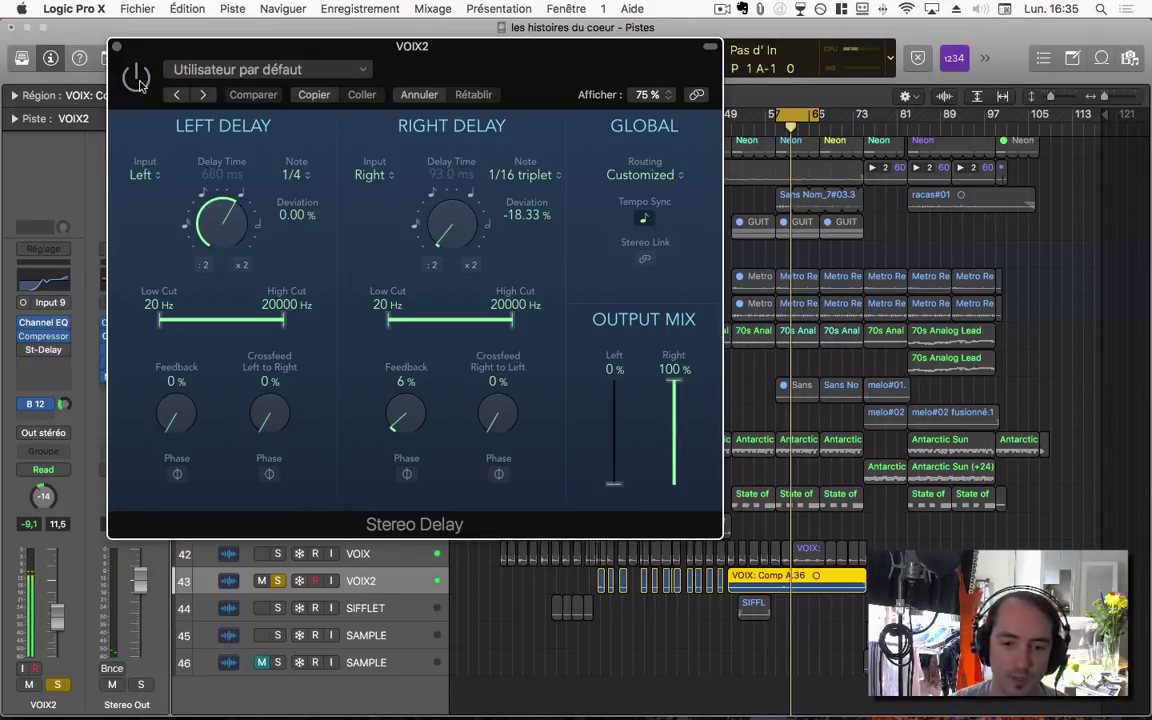
{"action": "left_click_drag", "start_coordinate": [791, 117], "coordinate": [796, 118]}
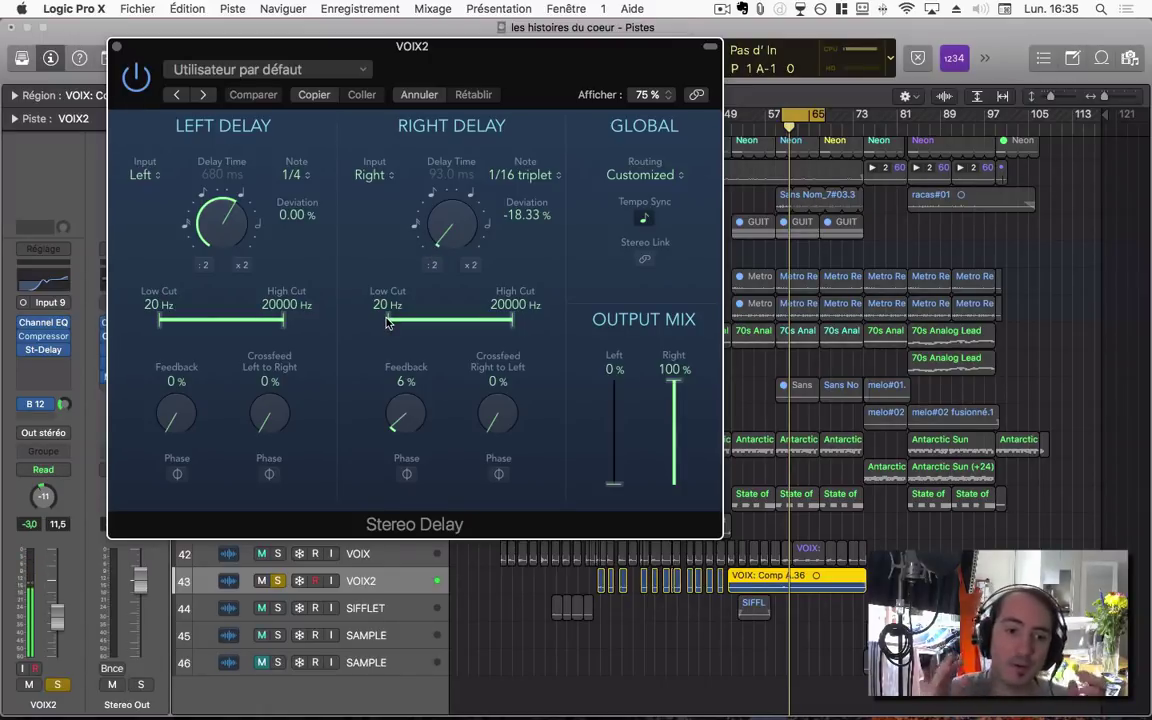
Set the VOIX2 right delay's low cut to 4700 Hz and high cut to 11200 Hz while listening
{"action": "left_click_drag", "start_coordinate": [388, 322], "coordinate": [463, 325]}
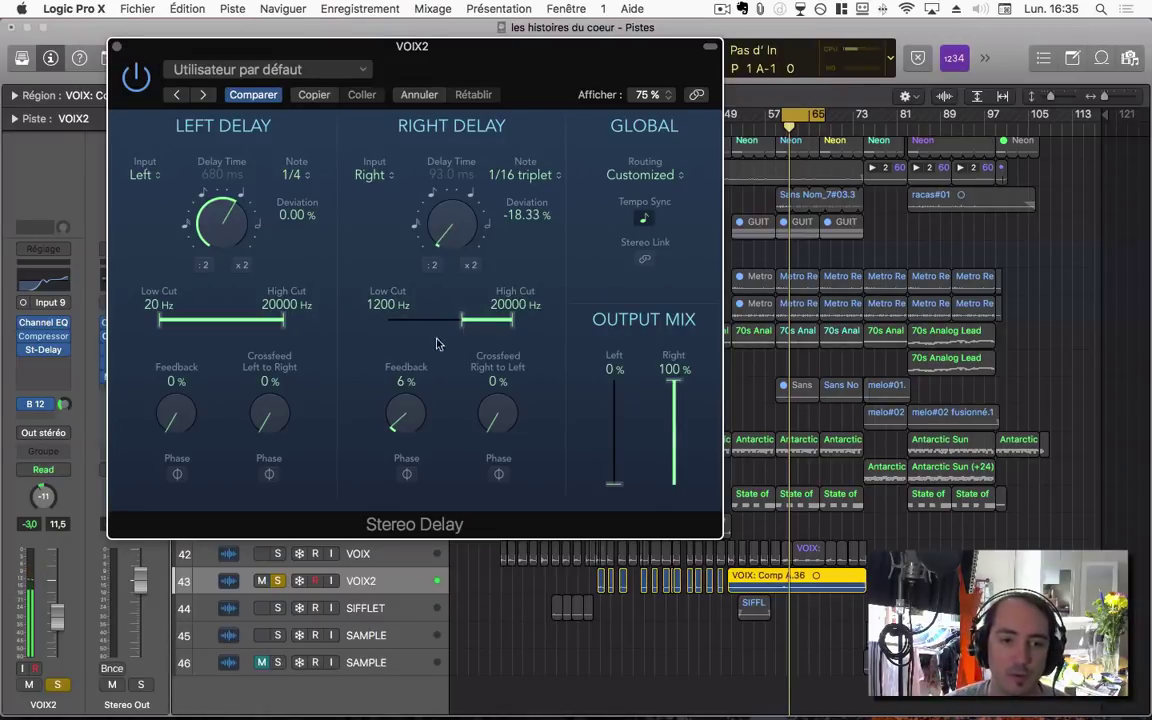
{"action": "left_click_drag", "start_coordinate": [466, 325], "coordinate": [463, 316]}
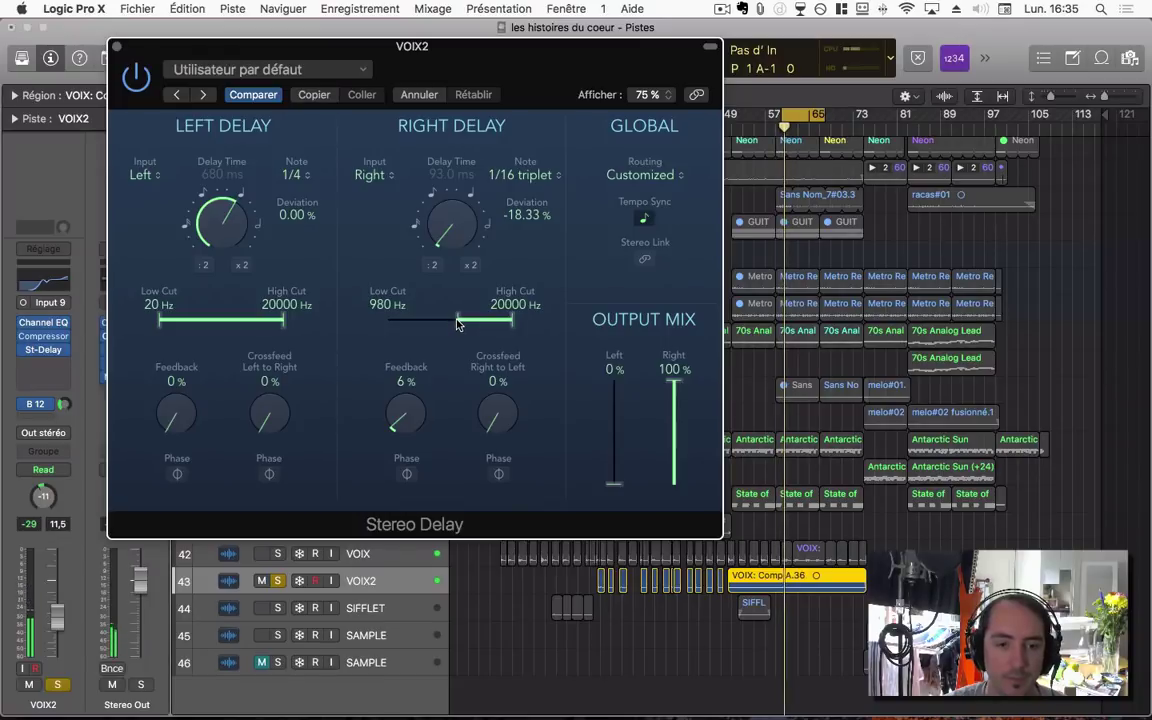
{"action": "left_click_drag", "start_coordinate": [457, 324], "coordinate": [497, 325]}
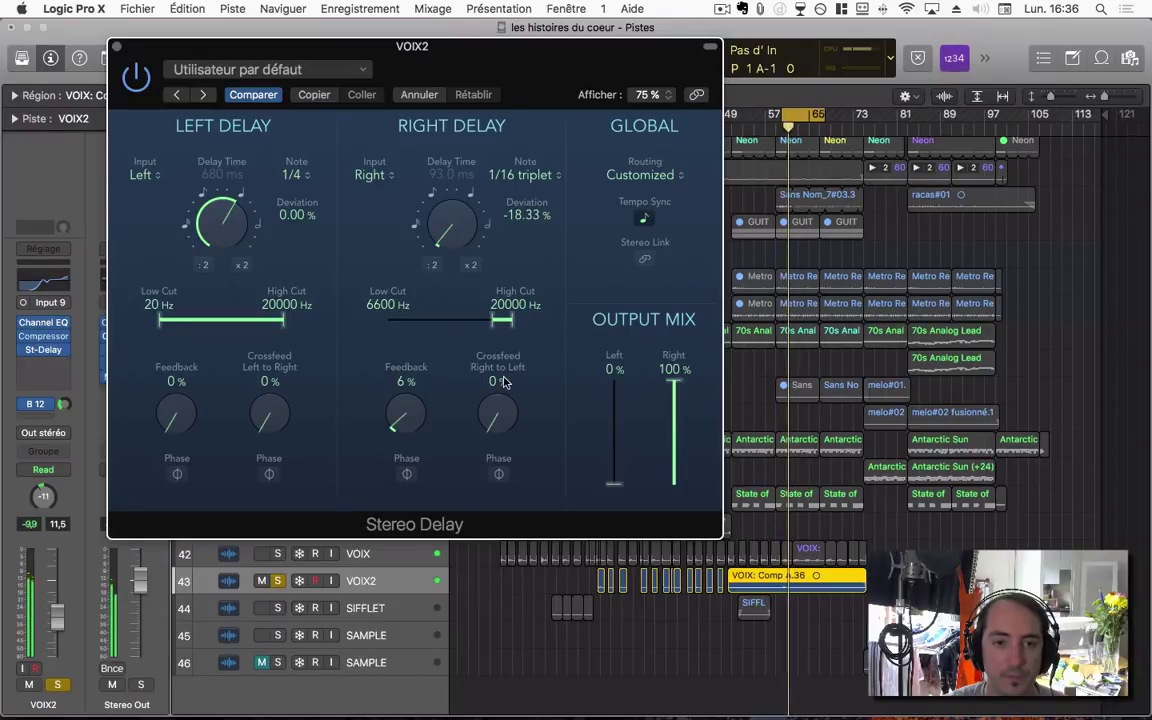
{"action": "left_click_drag", "start_coordinate": [504, 323], "coordinate": [498, 323]}
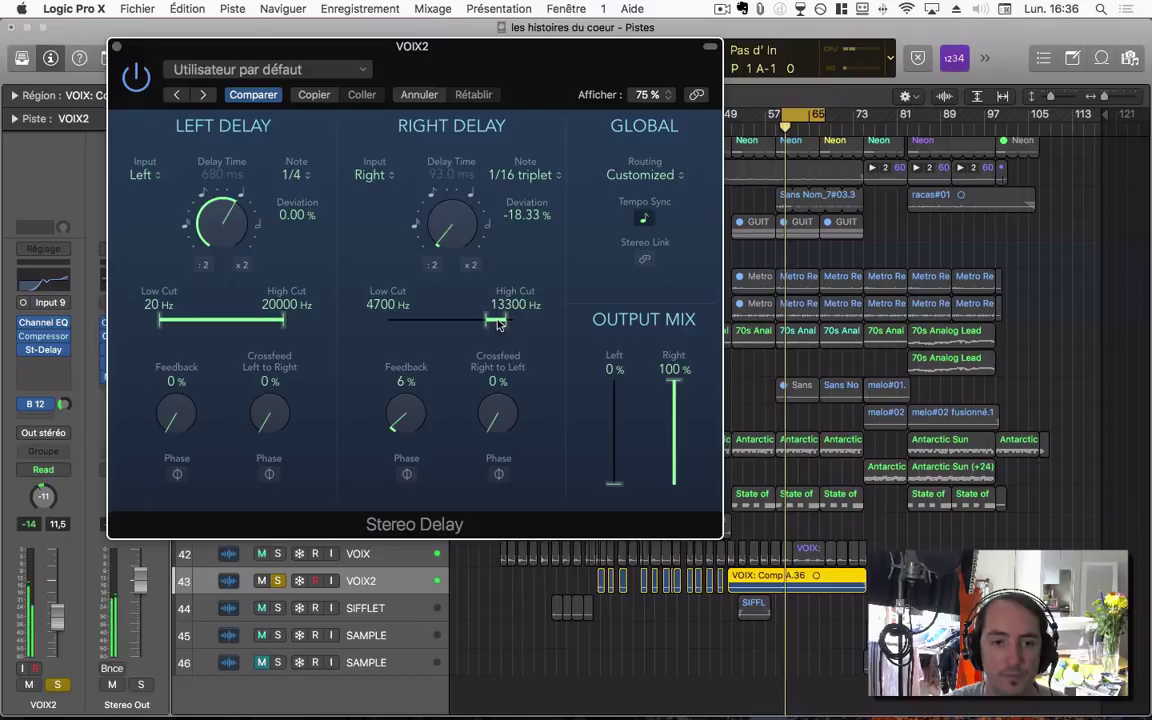
{"action": "left_click_drag", "start_coordinate": [492, 325], "coordinate": [500, 327]}
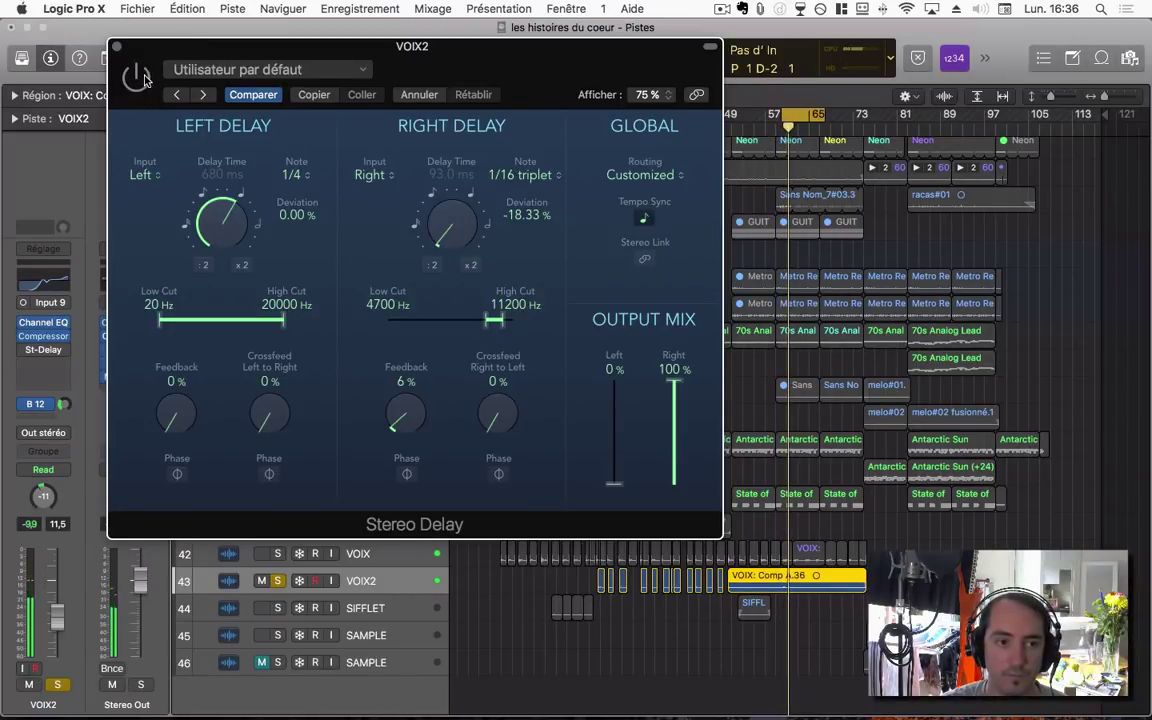
Close the plug-in window, clear the solo, and compare the full mix with the VOIX2 delay off and on
{"action": "left_click", "coordinate": [116, 47]}
{"action": "left_click", "coordinate": [259, 123]}
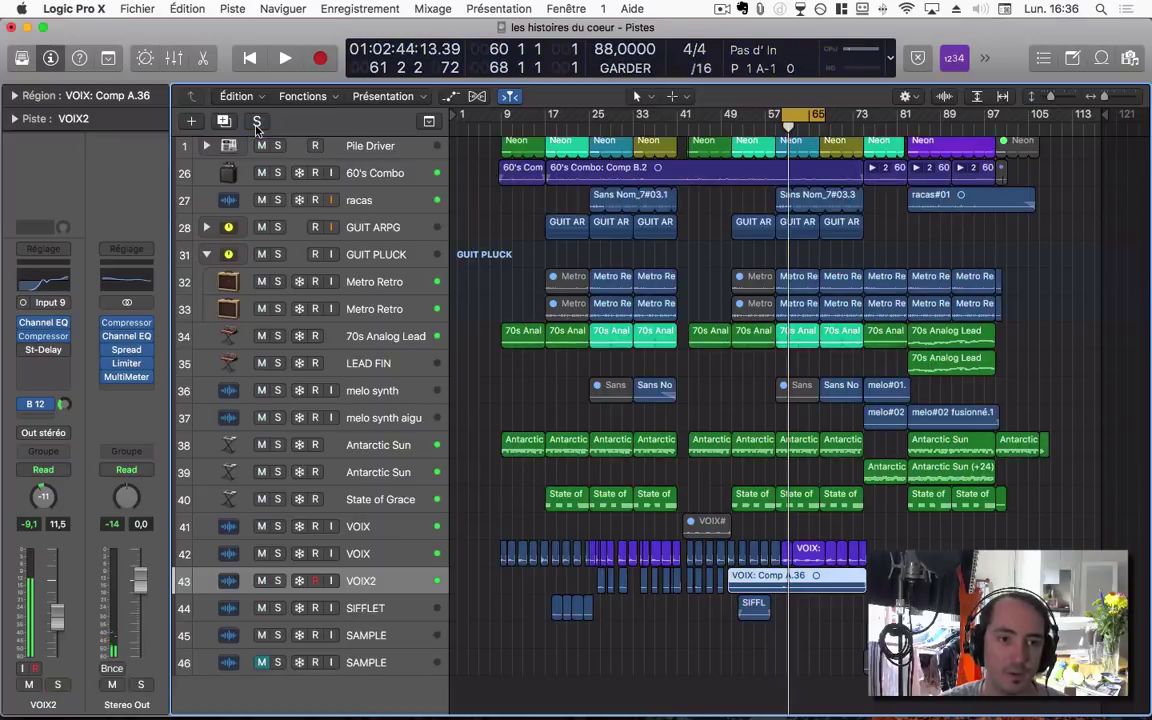
{"action": "key", "text": "space"}
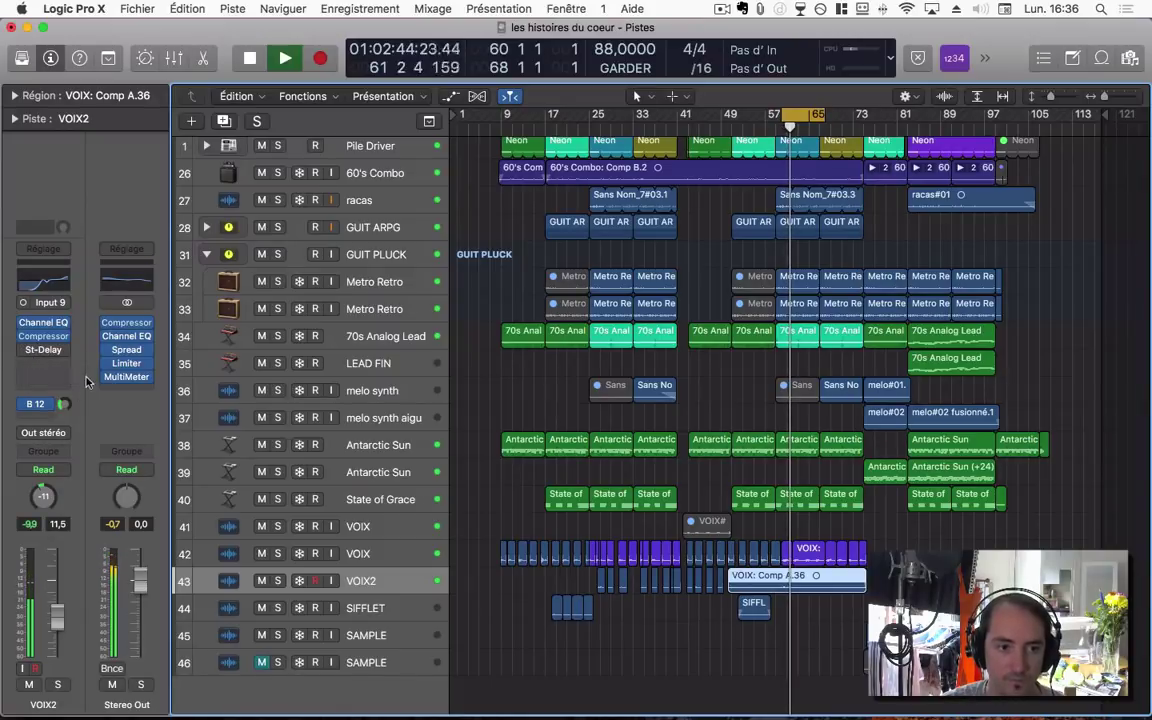
{"action": "key", "text": "space"}
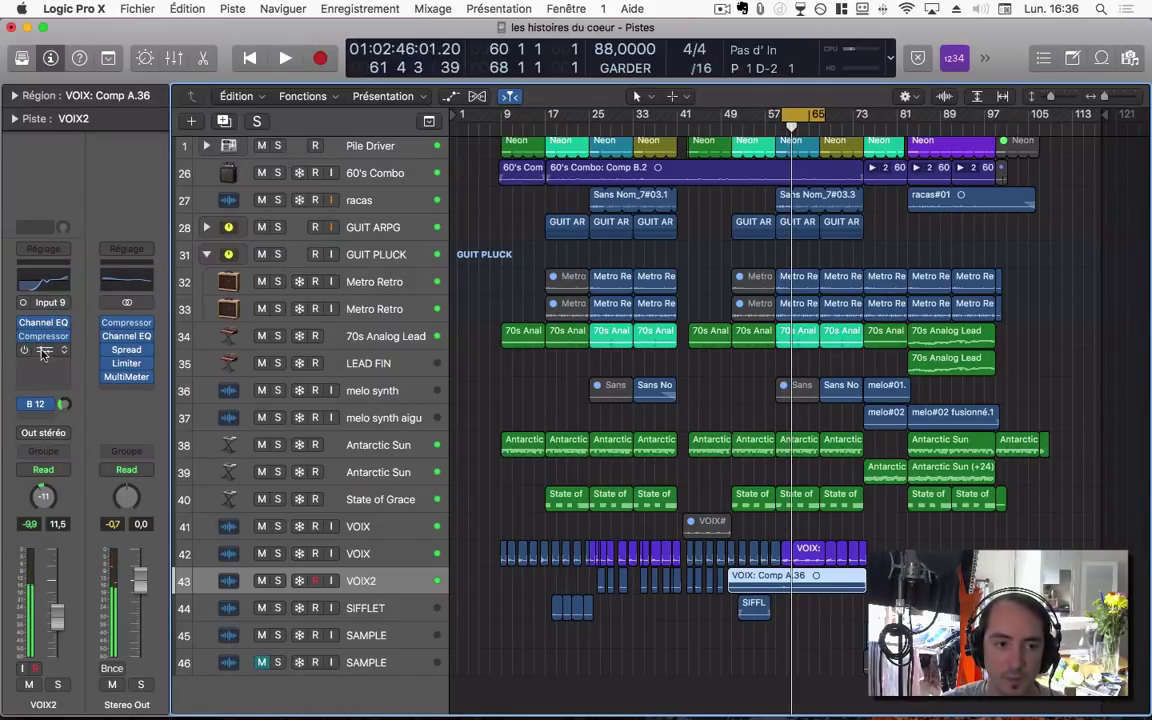
{"action": "key", "text": "space"}
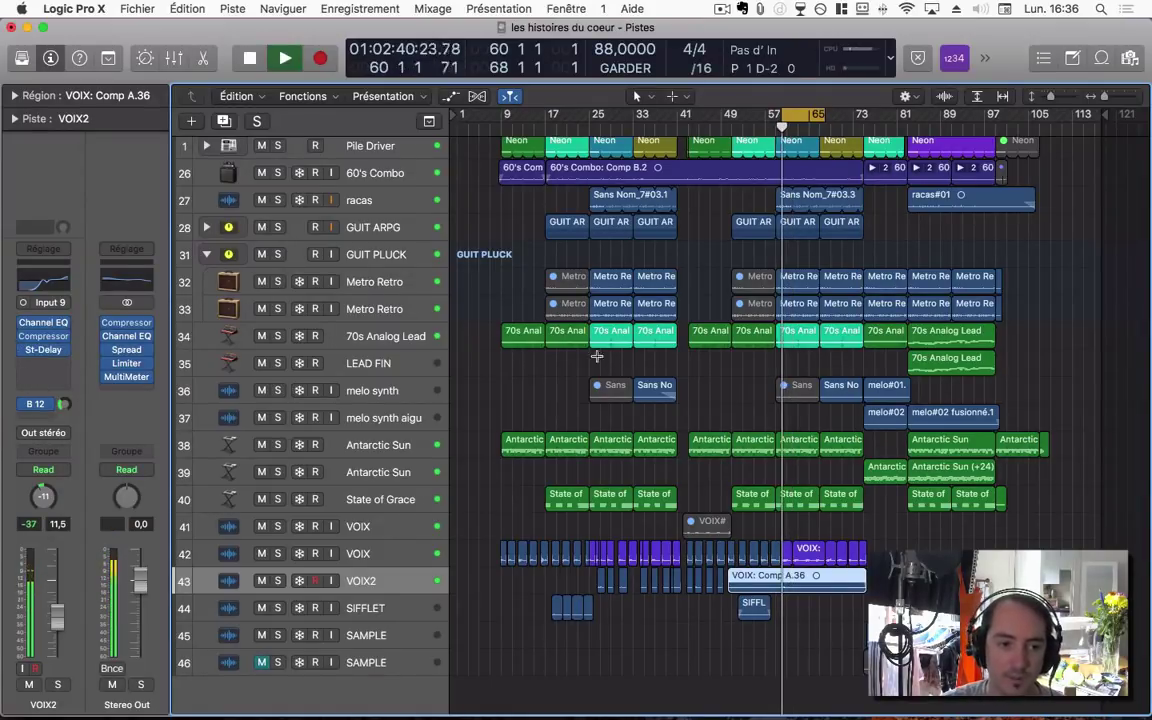
Reopen the VOIX2 Stereo Delay and set the right delay to a 1/8 note with -6.33 % deviation
{"action": "left_click", "coordinate": [43, 350]}
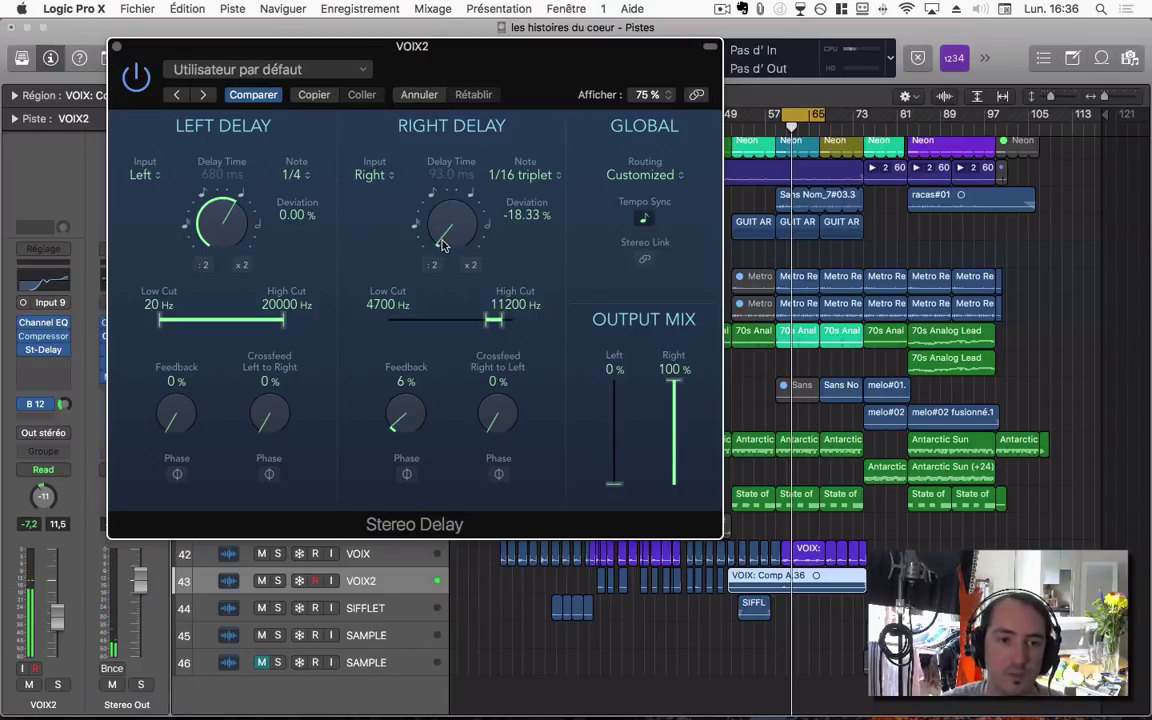
{"action": "left_click_drag", "start_coordinate": [443, 245], "coordinate": [437, 175]}
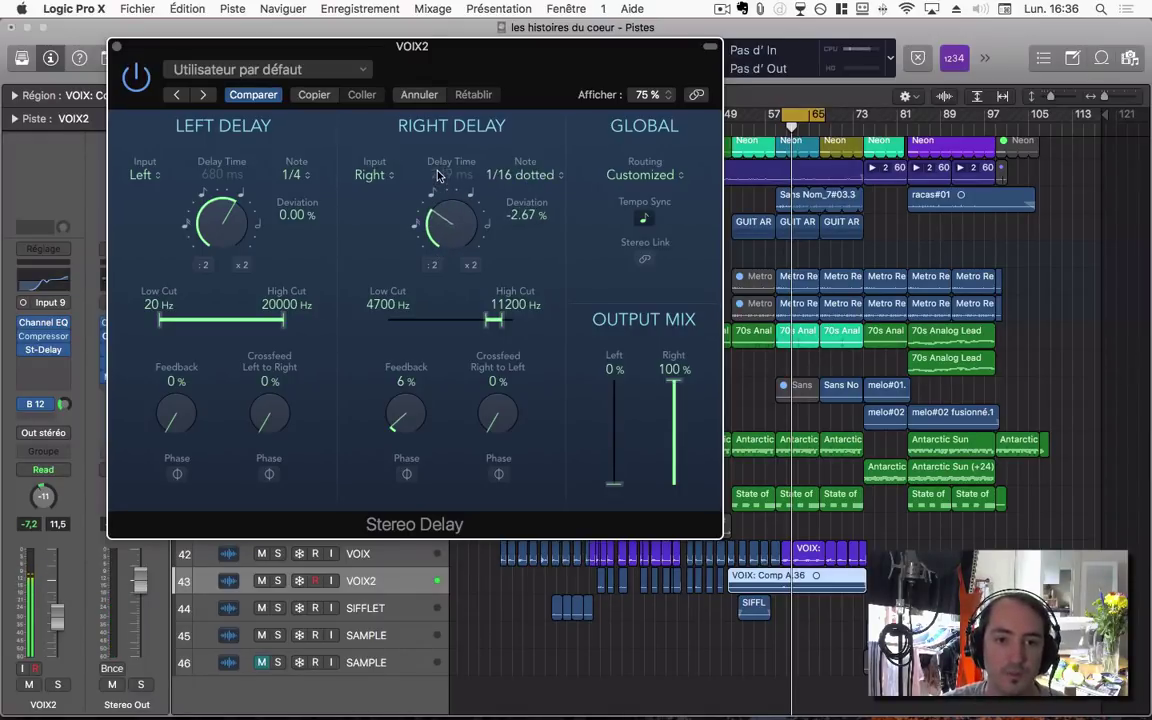
{"action": "left_click_drag", "start_coordinate": [447, 223], "coordinate": [447, 207]}
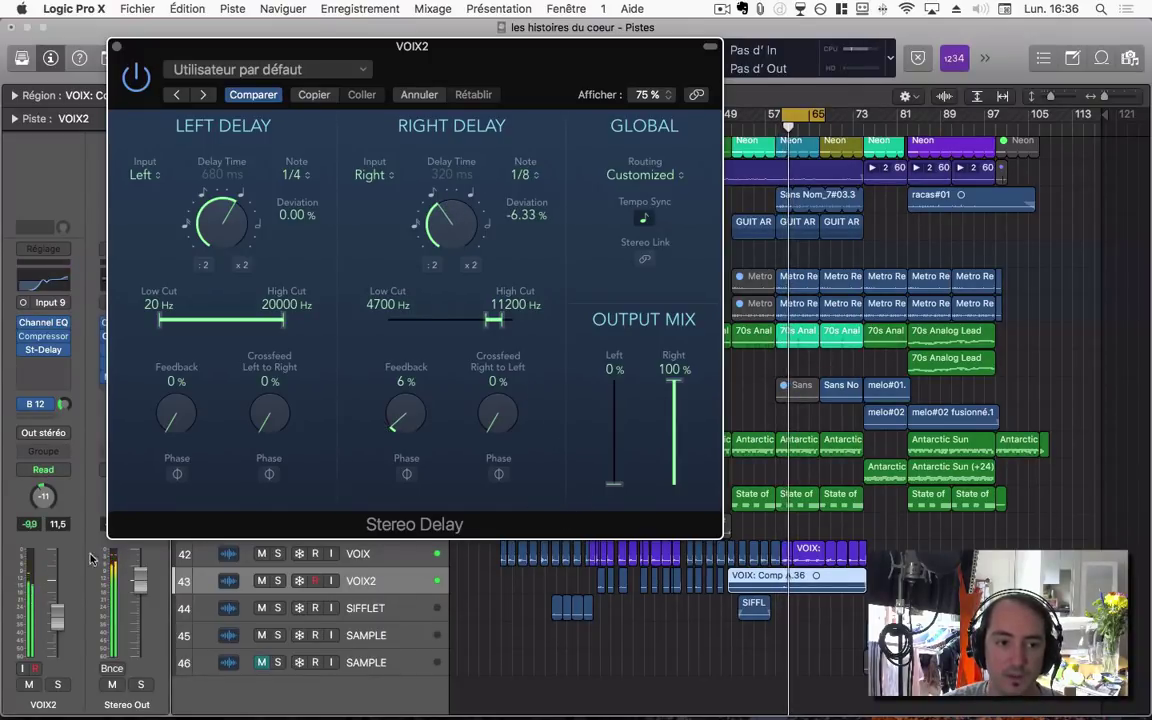
Solo VOIX2, set its right delay to a 1/2 note with 0.00 % deviation, and unsolo the track
{"action": "key", "text": "s"}
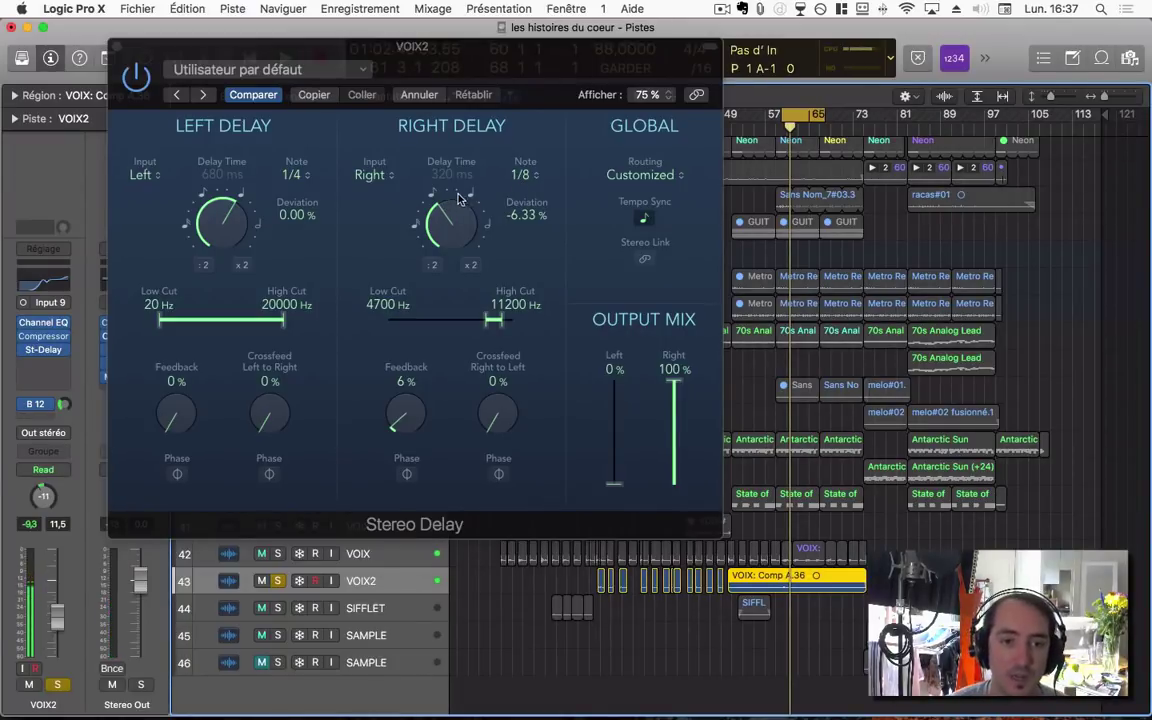
{"action": "left_click_drag", "start_coordinate": [458, 198], "coordinate": [488, 231]}
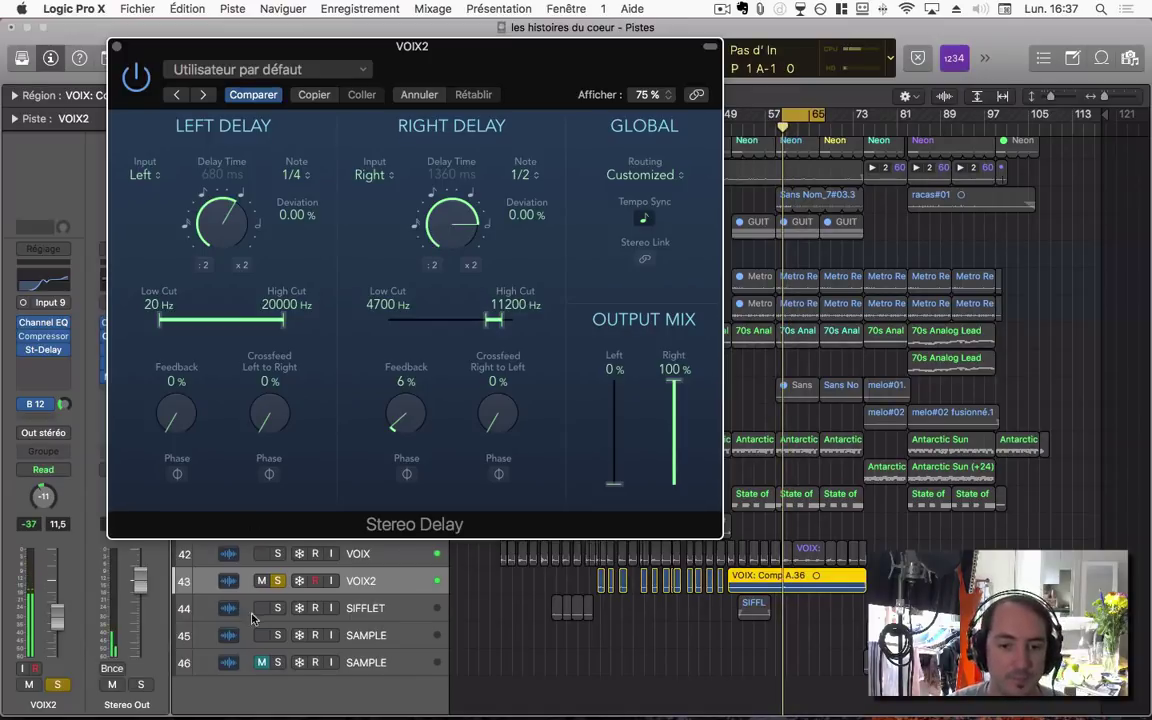
{"action": "left_click", "coordinate": [60, 685]}
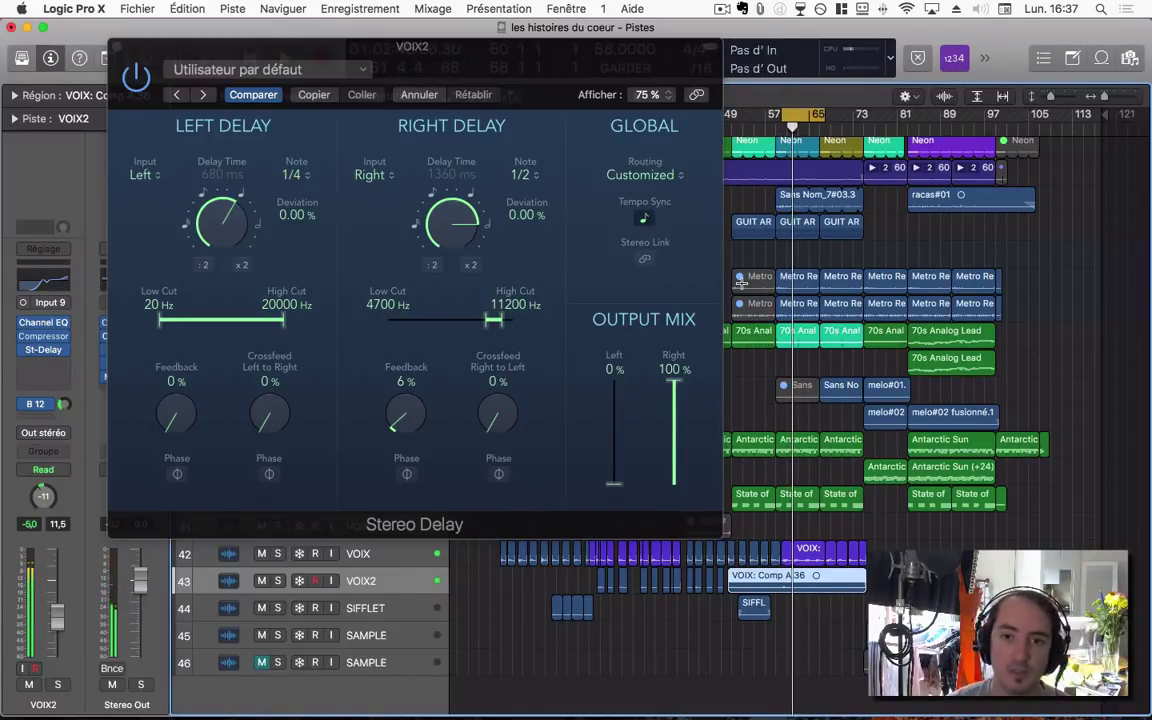
Set the VOIX2 right delay to a 1/16 triplet with -14.33 % deviation, low cut 2800 Hz and high cut 14100 Hz
{"action": "left_click_drag", "start_coordinate": [451, 222], "coordinate": [393, 335]}
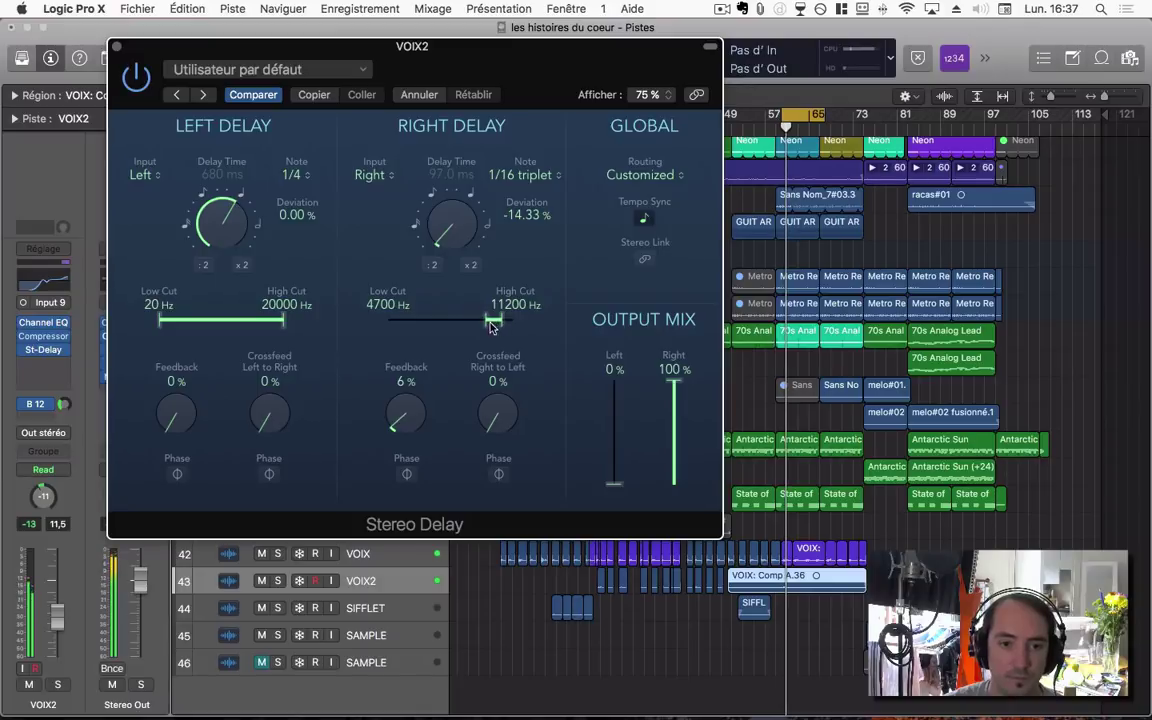
{"action": "left_click_drag", "start_coordinate": [487, 321], "coordinate": [507, 323]}
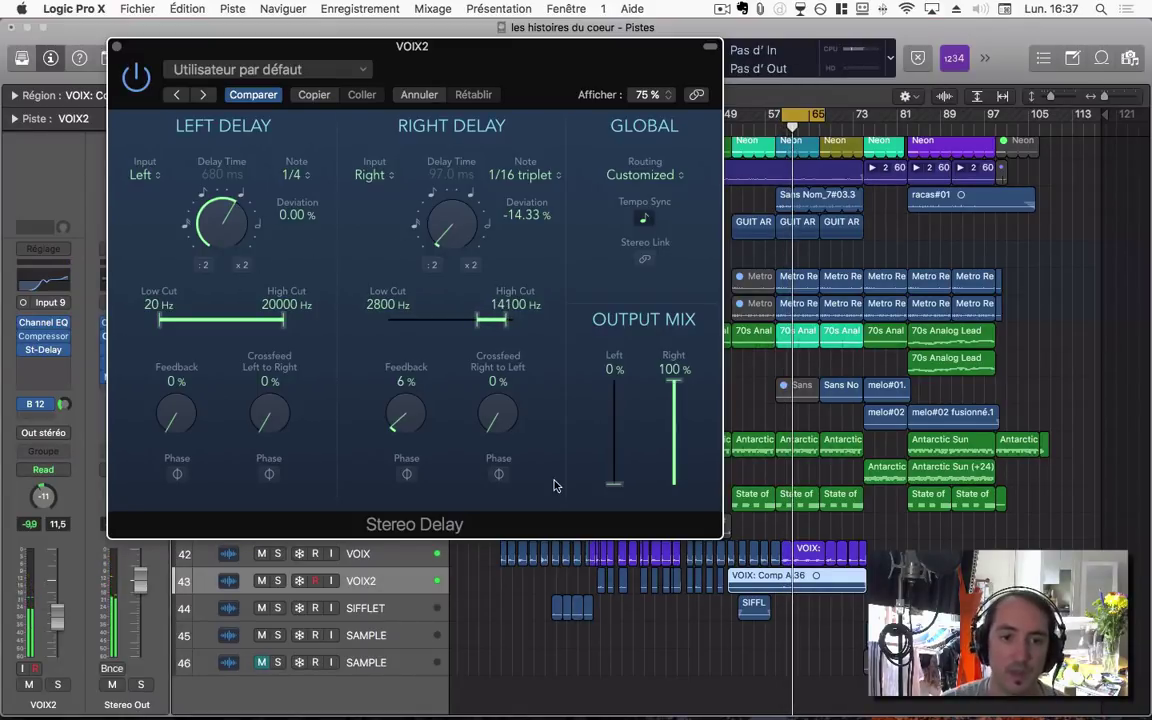
{"action": "left_click", "coordinate": [117, 47]}
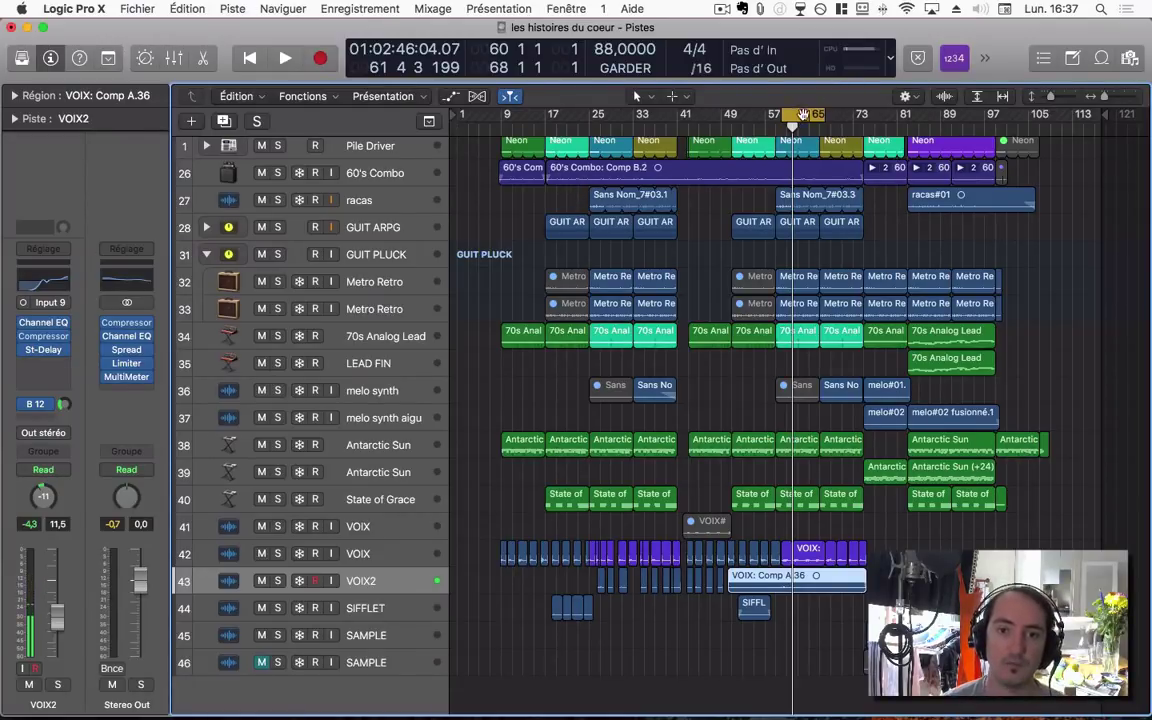
Redefine the cycle range to span bars 8 to 75 and play the full mix from its start
{"action": "left_click", "coordinate": [803, 116]}
{"action": "left_click", "coordinate": [803, 120]}
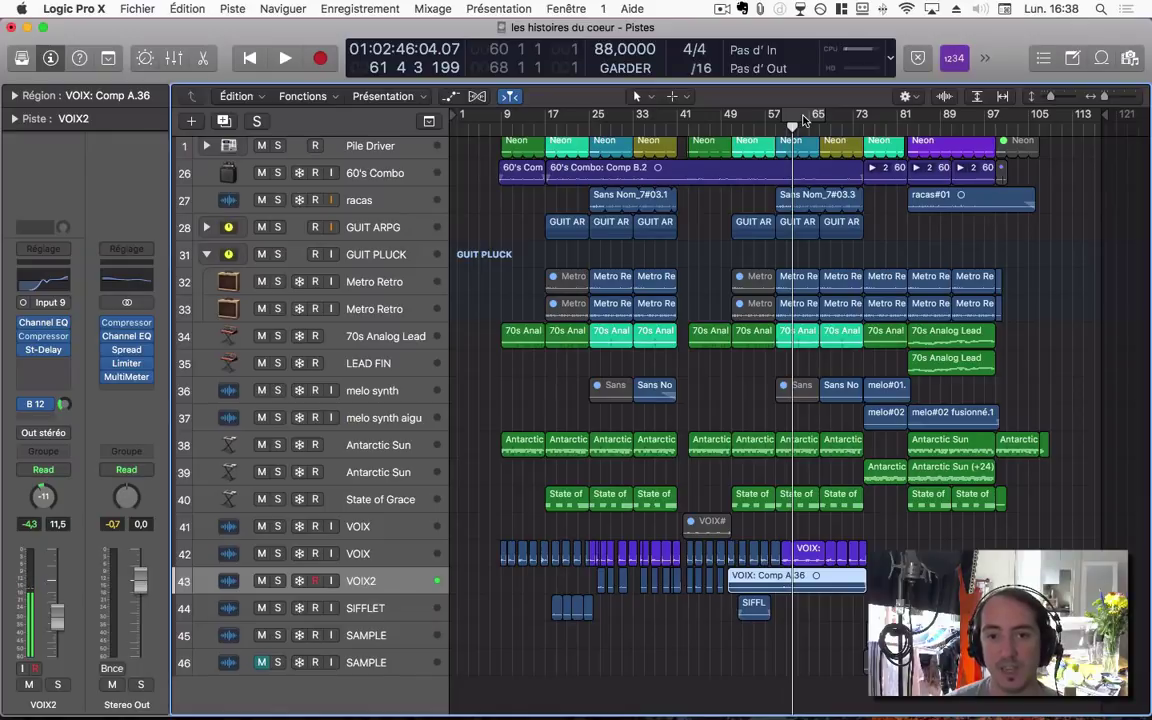
{"action": "left_click_drag", "start_coordinate": [803, 120], "coordinate": [862, 273]}
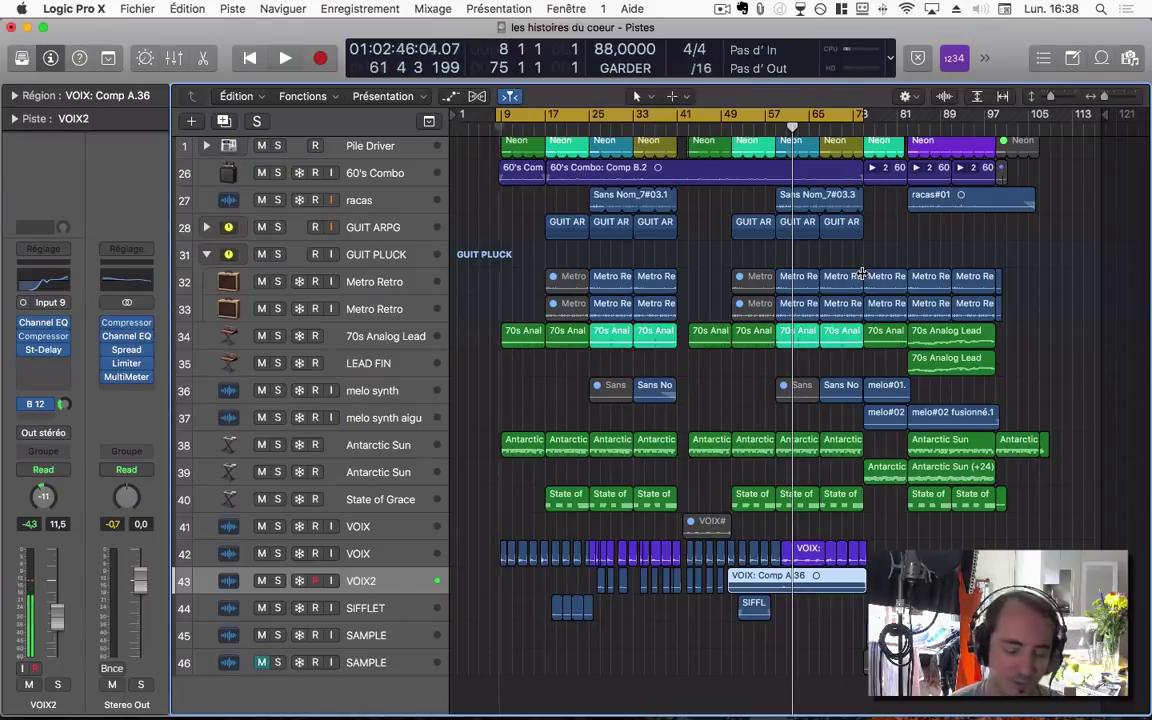
{"action": "key", "text": "Return"}
{"action": "key", "text": "space"}
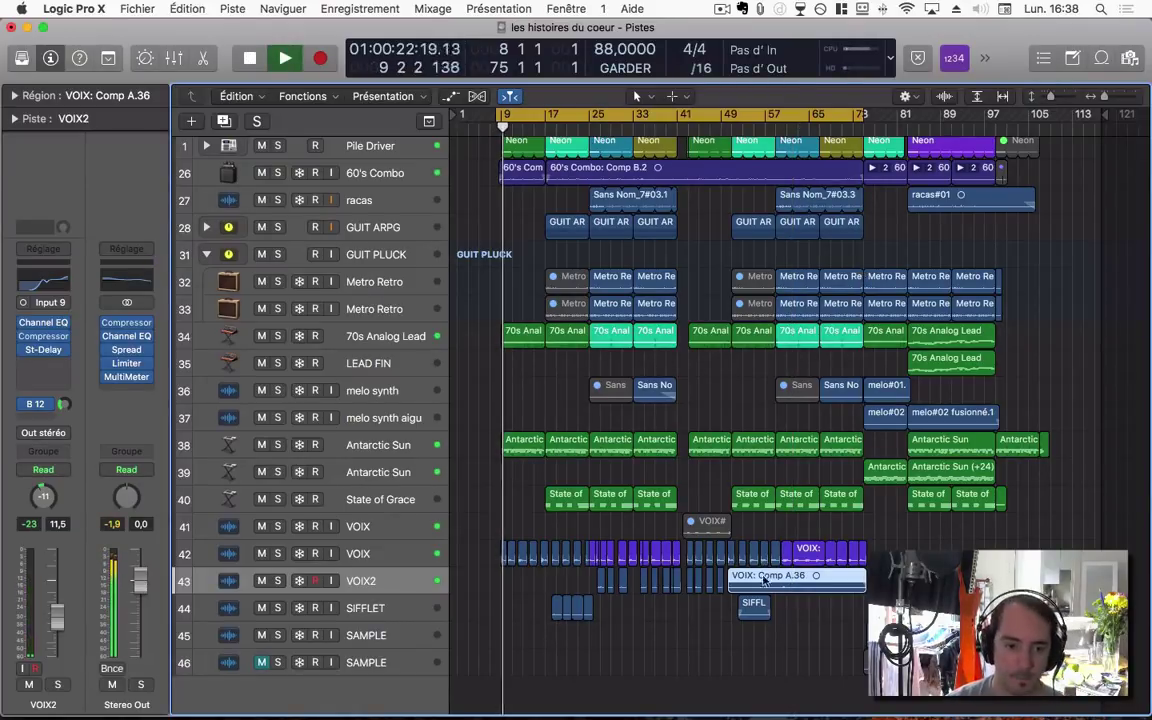